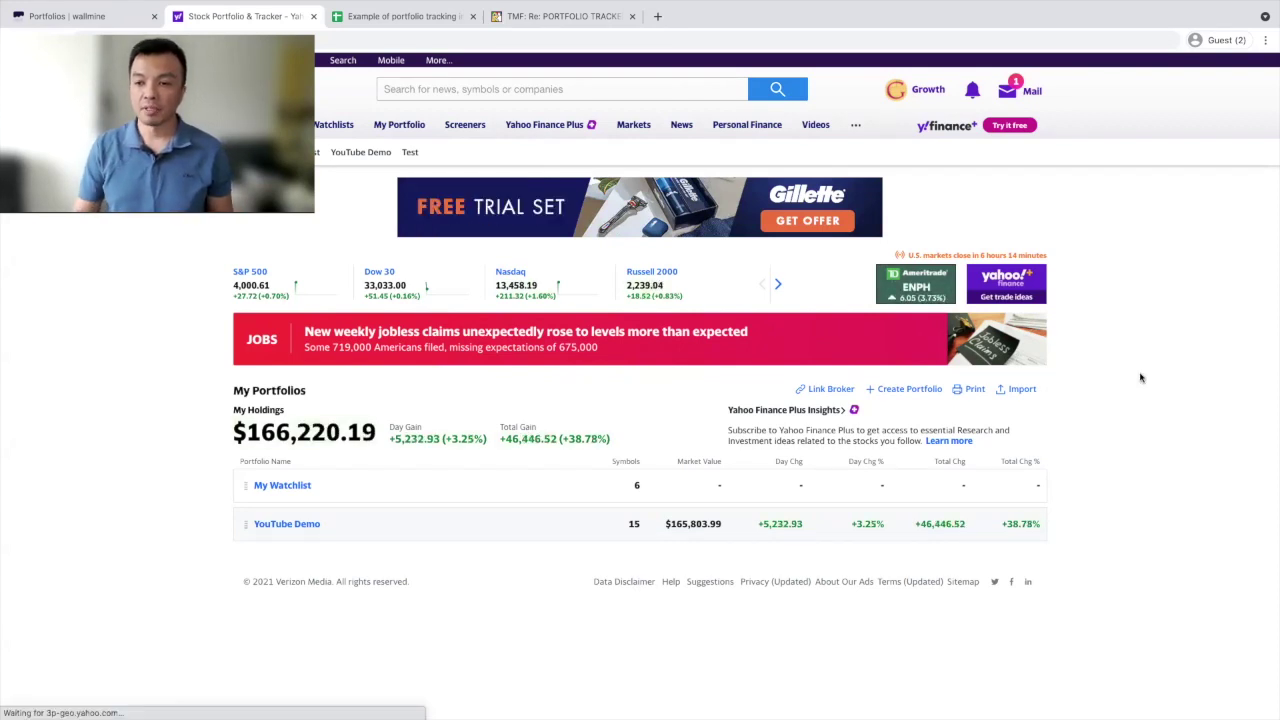
- Preview the CSV Import Portfolio form, cancel it, and check the Link Broker option
click(1022, 389)
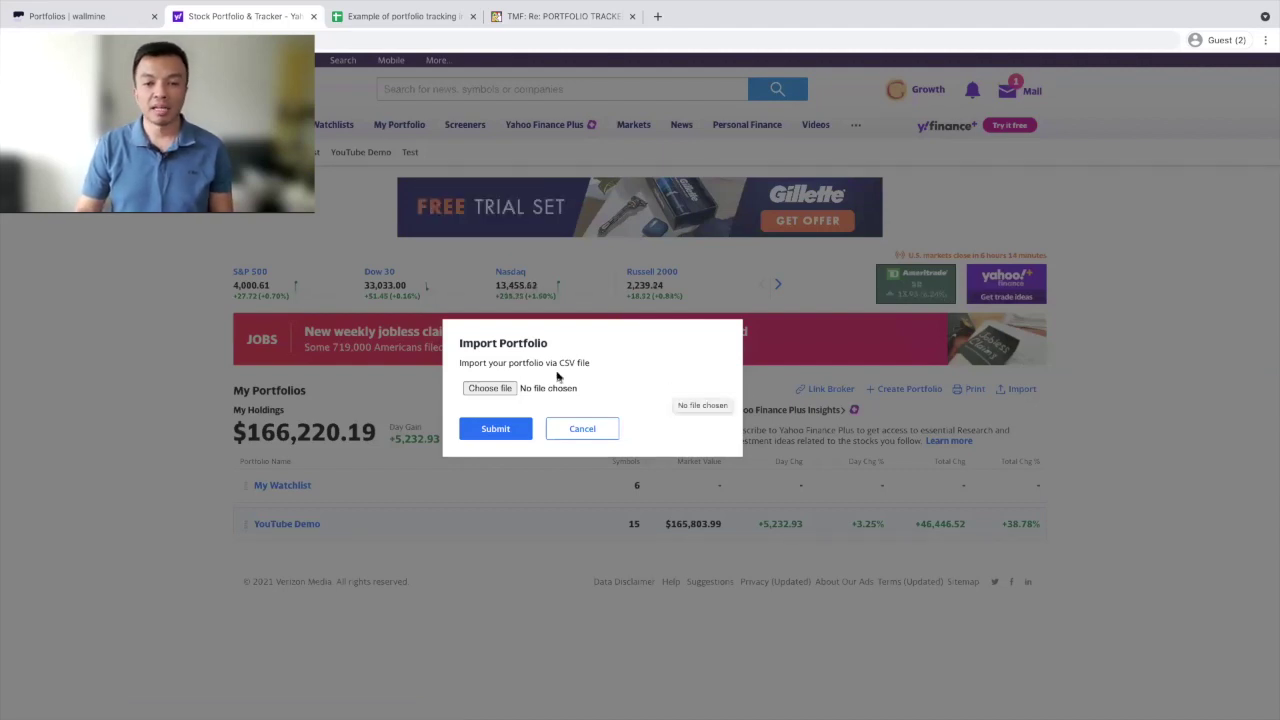
click(581, 429)
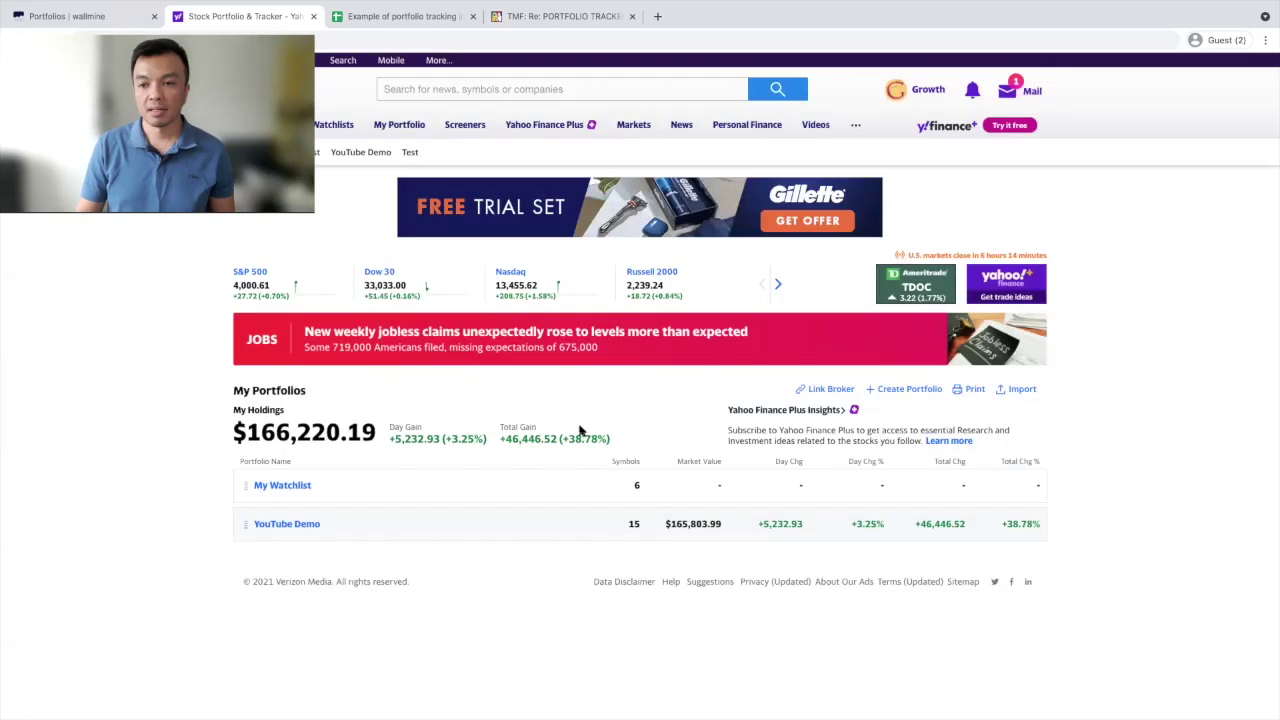
click(831, 389)
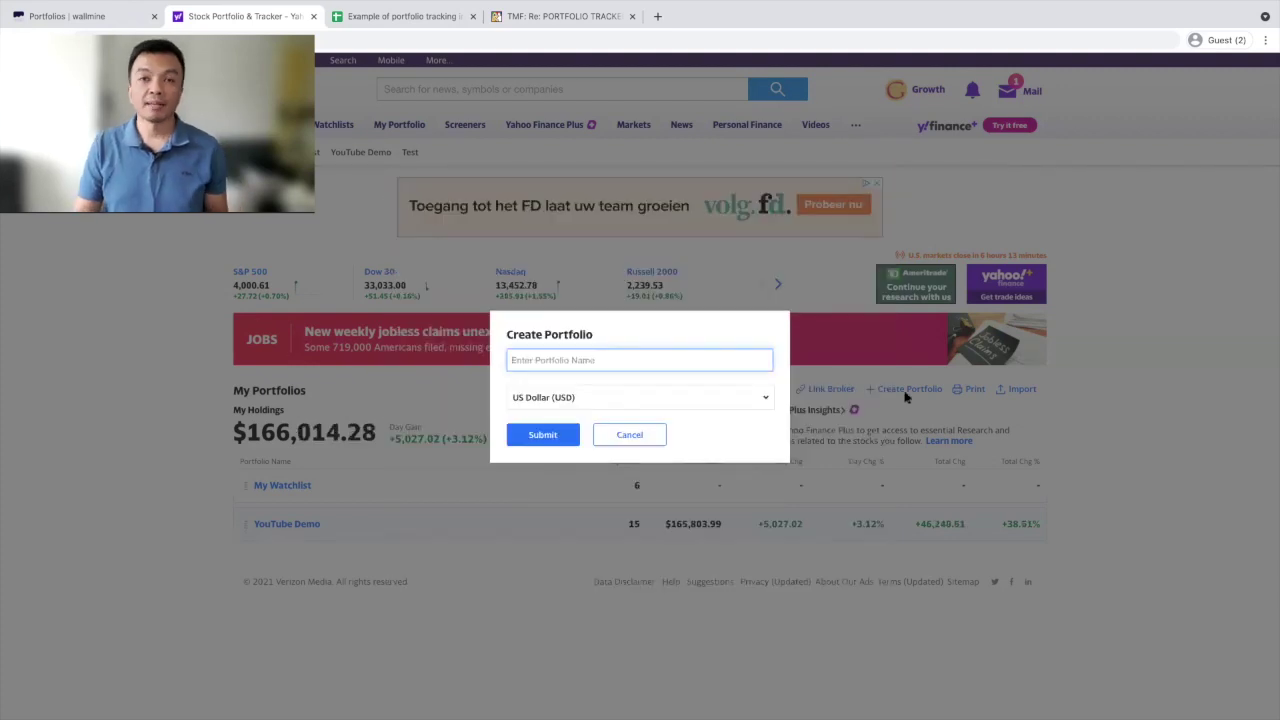
- Create portfolio 'Test', add TSLA with one blank lot, and return to My Portfolios
text(Test)
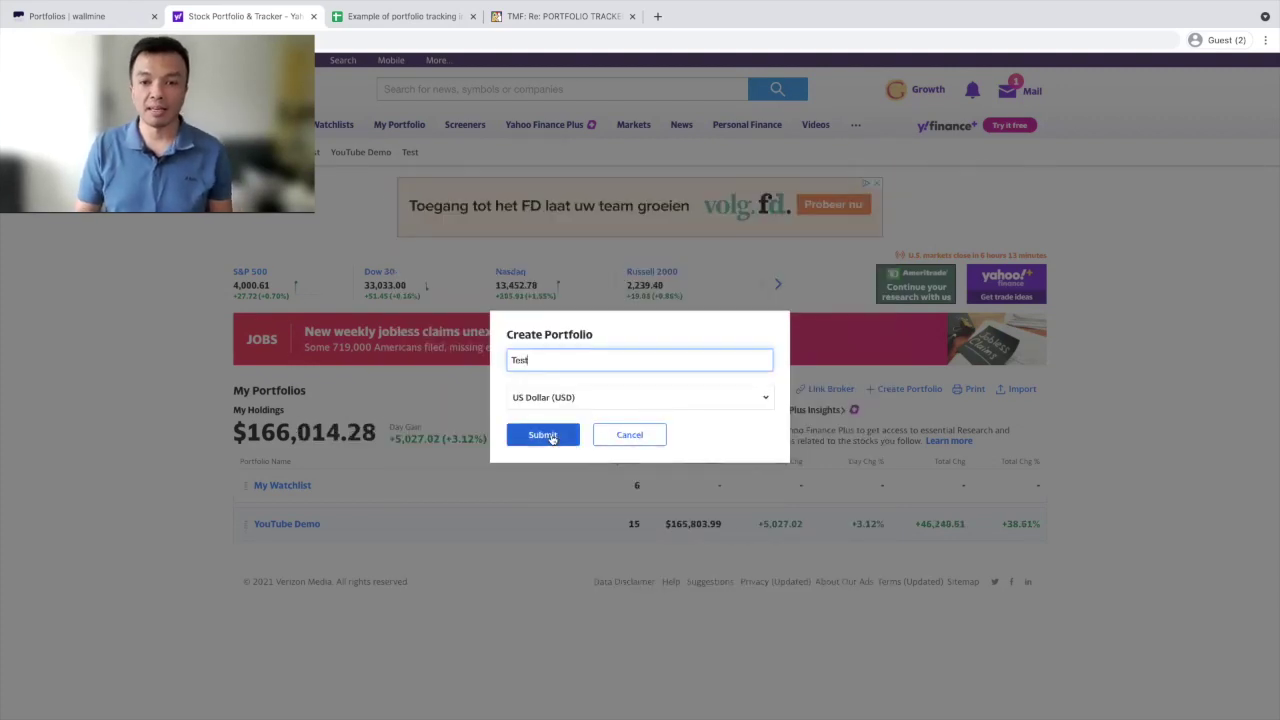
click(543, 434)
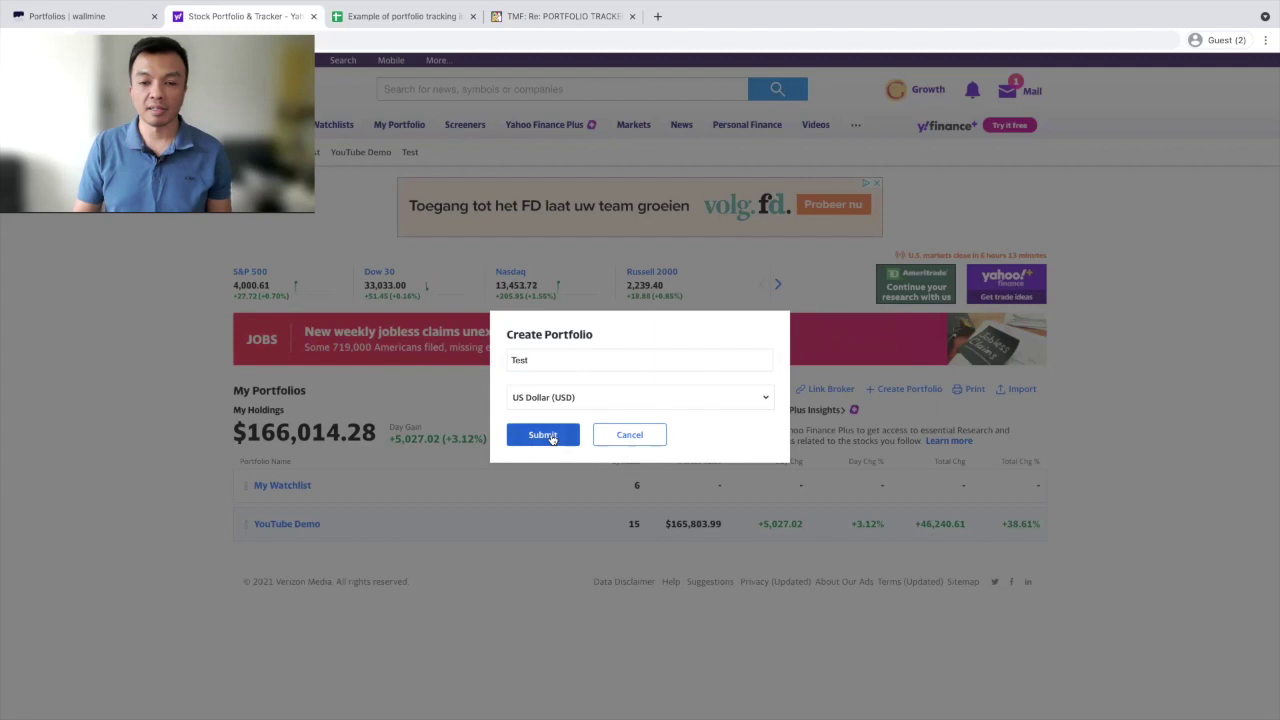
click(623, 575)
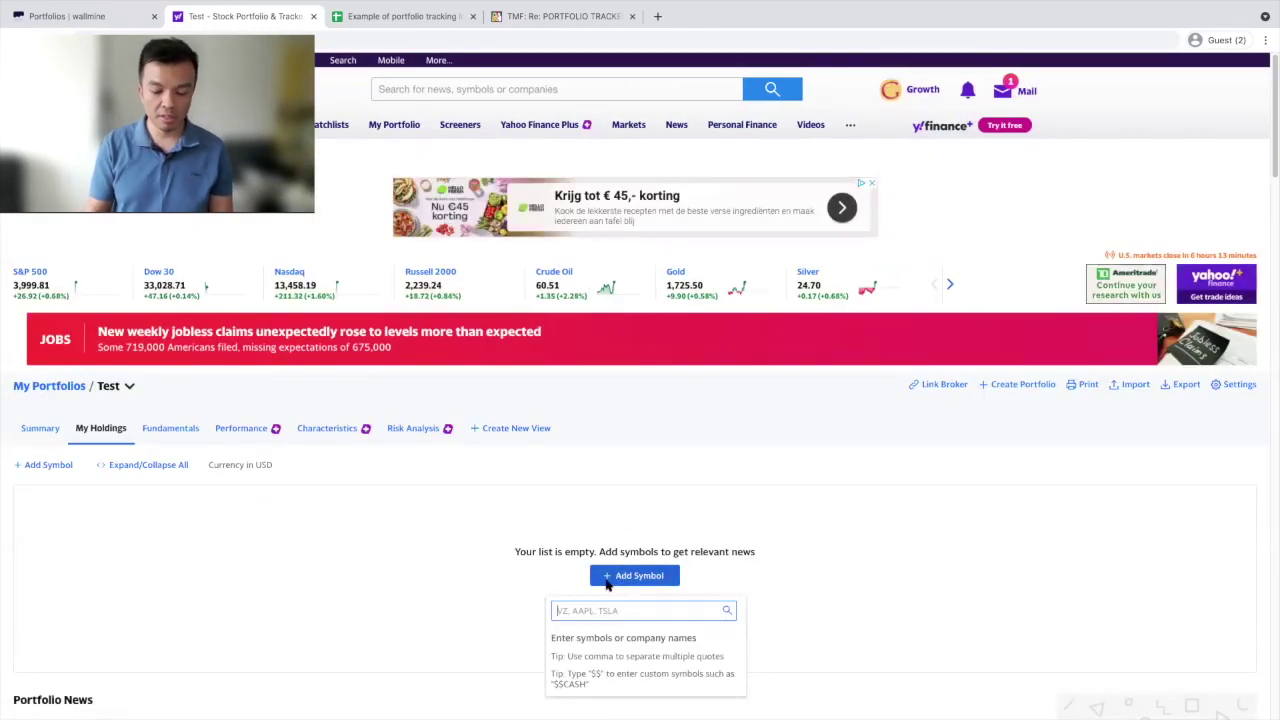
text(TSLA)
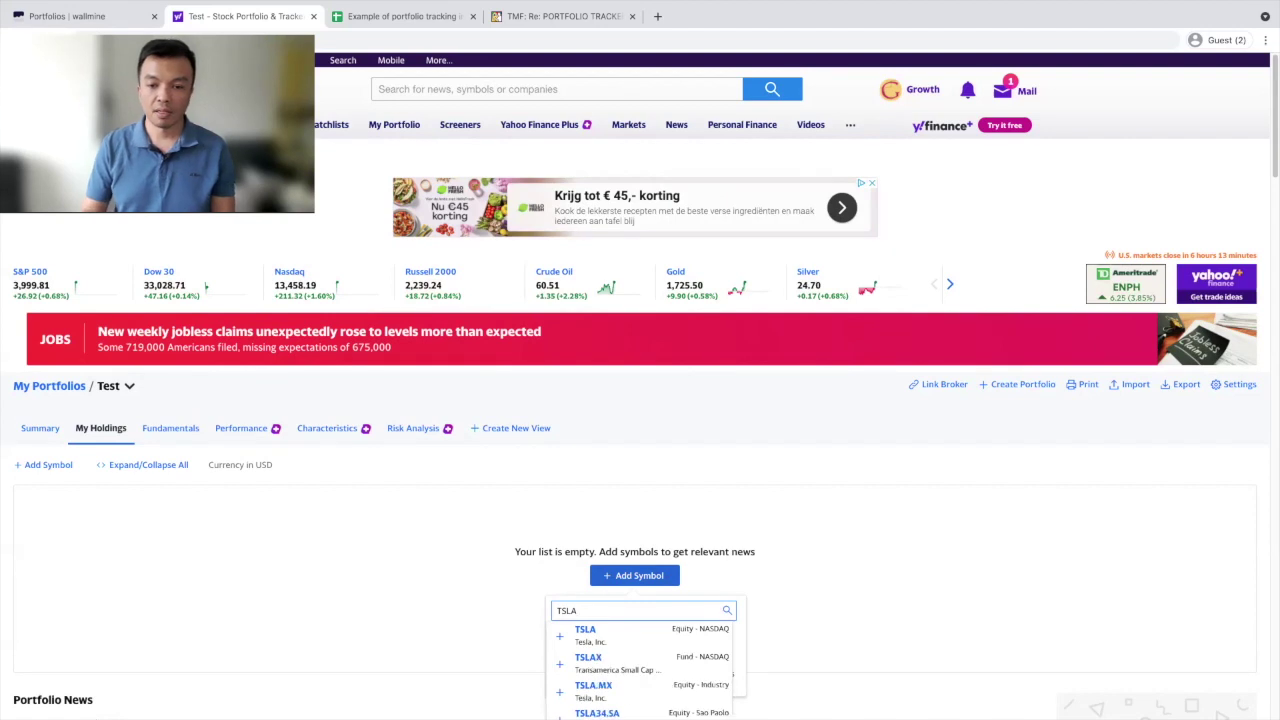
click(600, 632)
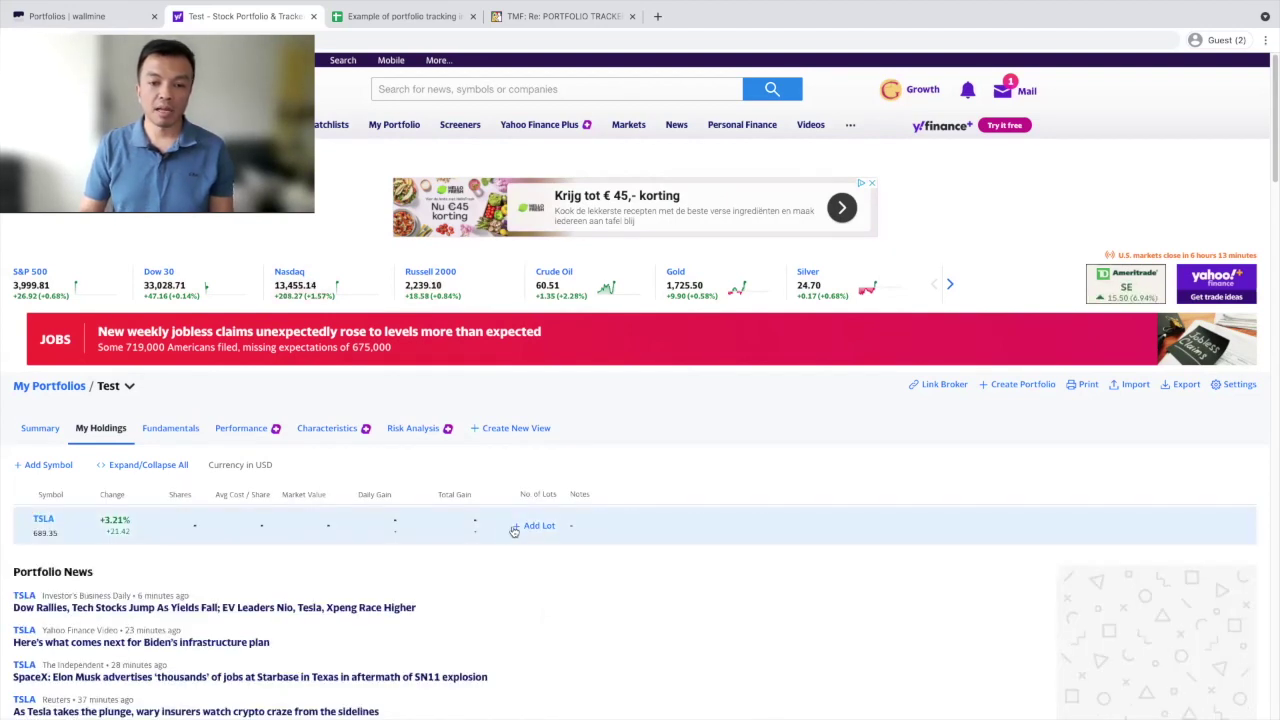
click(538, 527)
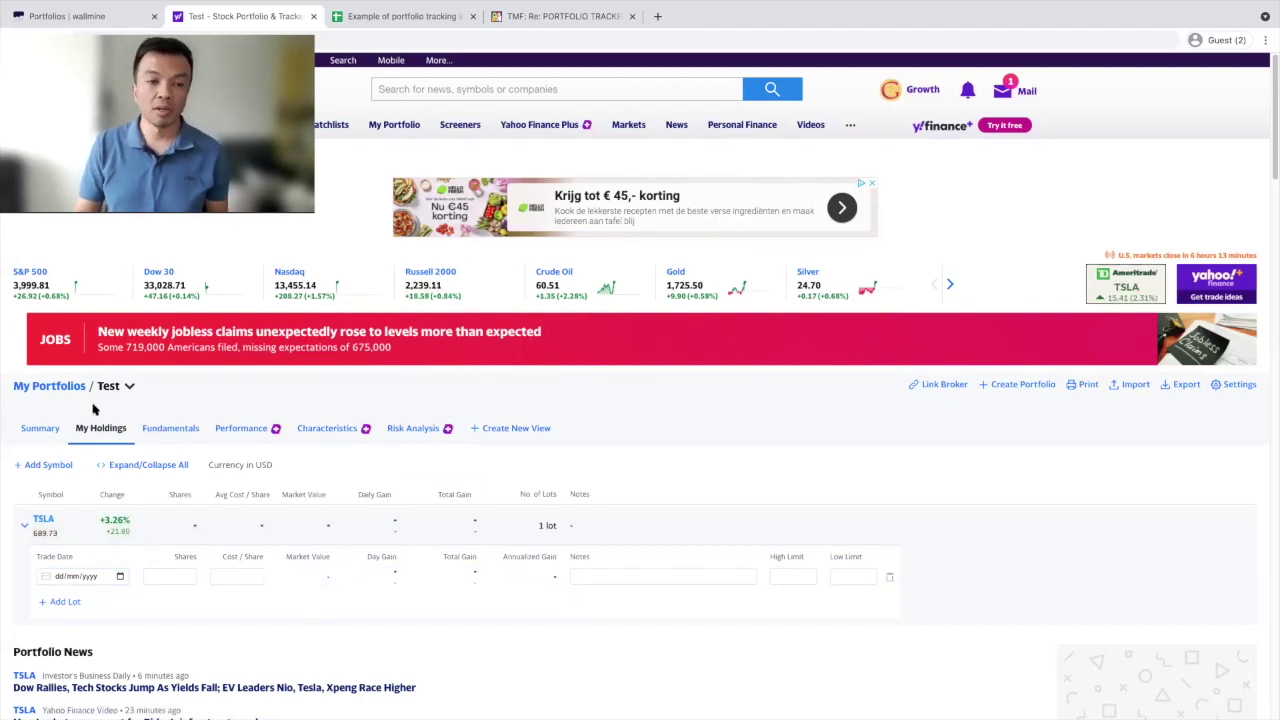
click(50, 386)
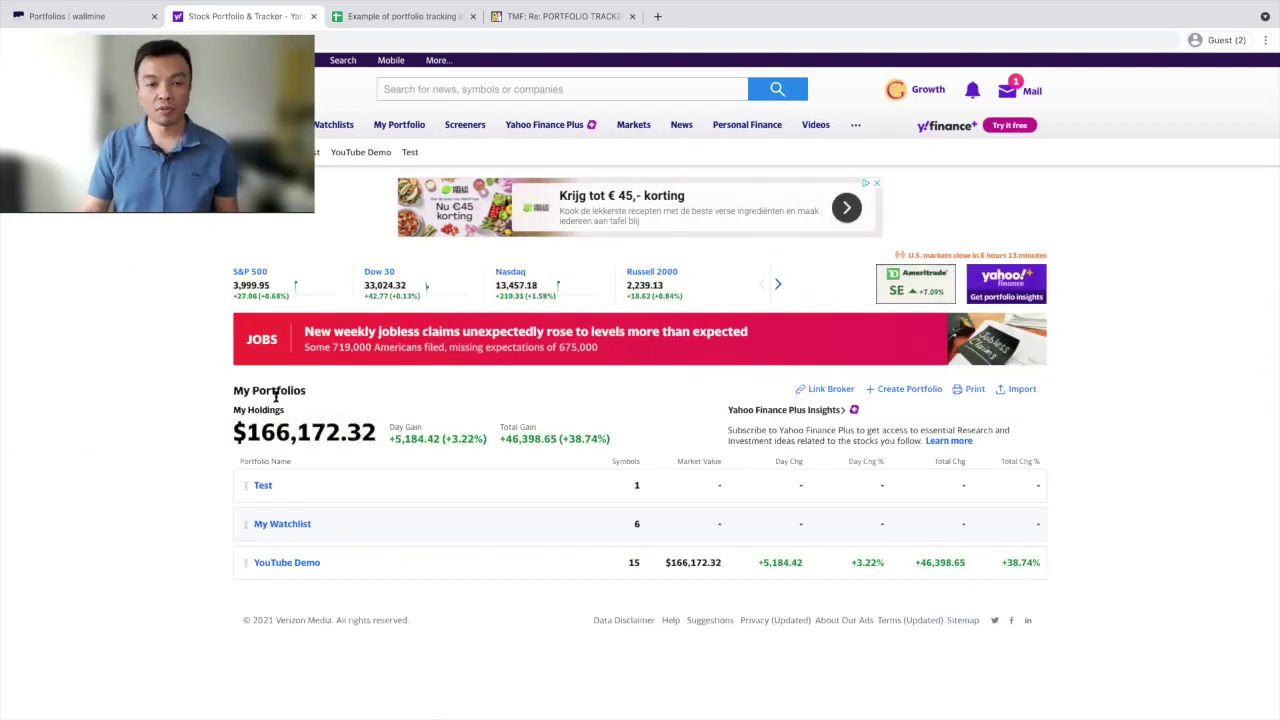
- Open YouTube Demo, sort holdings descending by Total Gain, and expand ENPH's lots
click(303, 564)
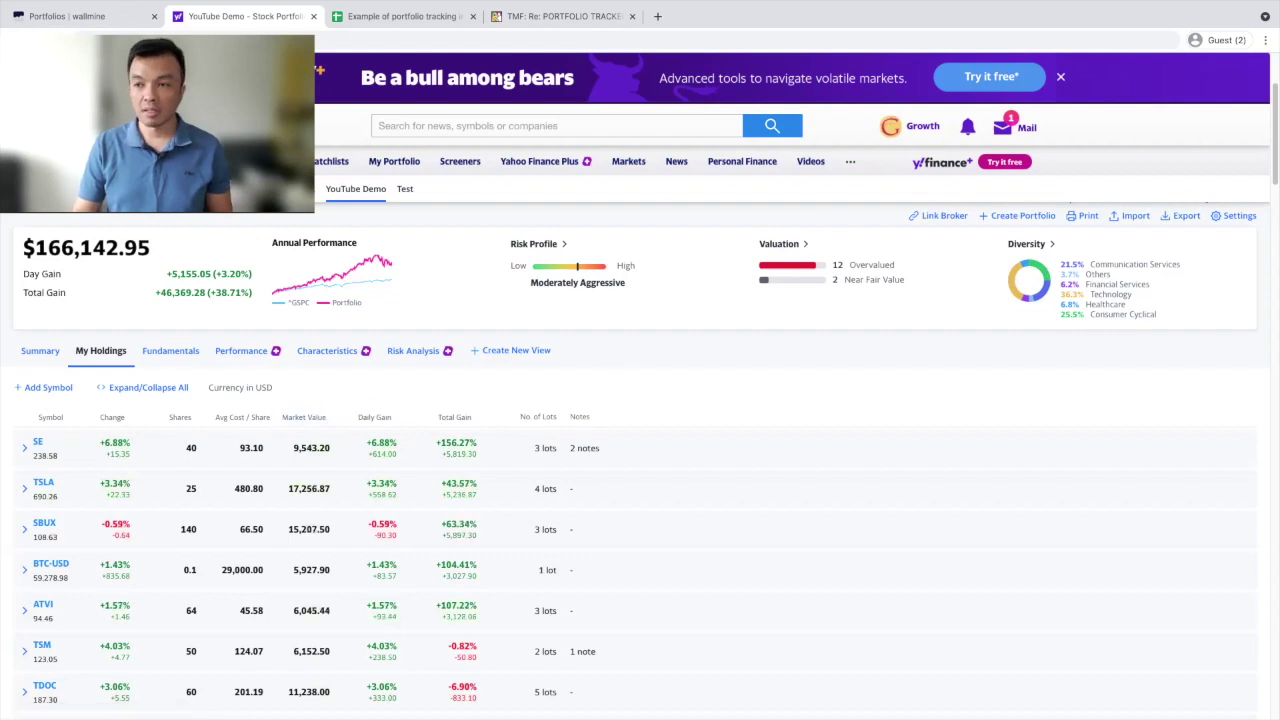
drag(1271, 172, 1271, 197)
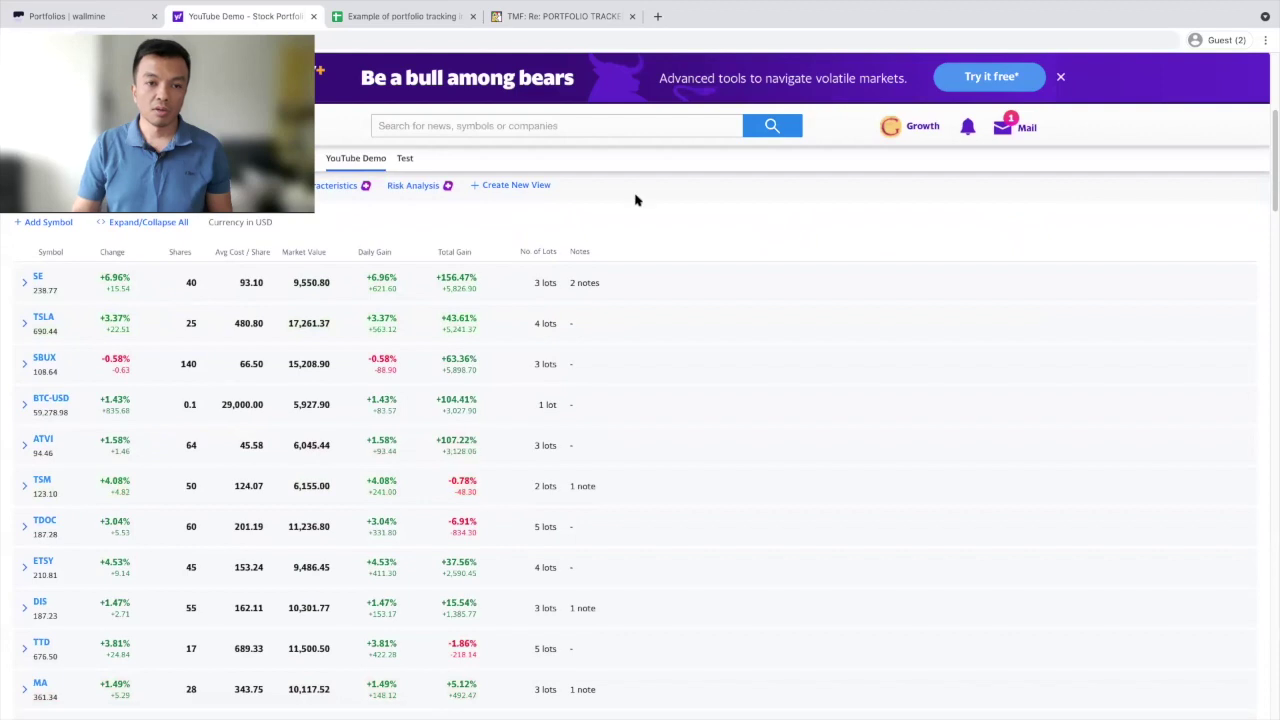
click(310, 252)
click(310, 252)
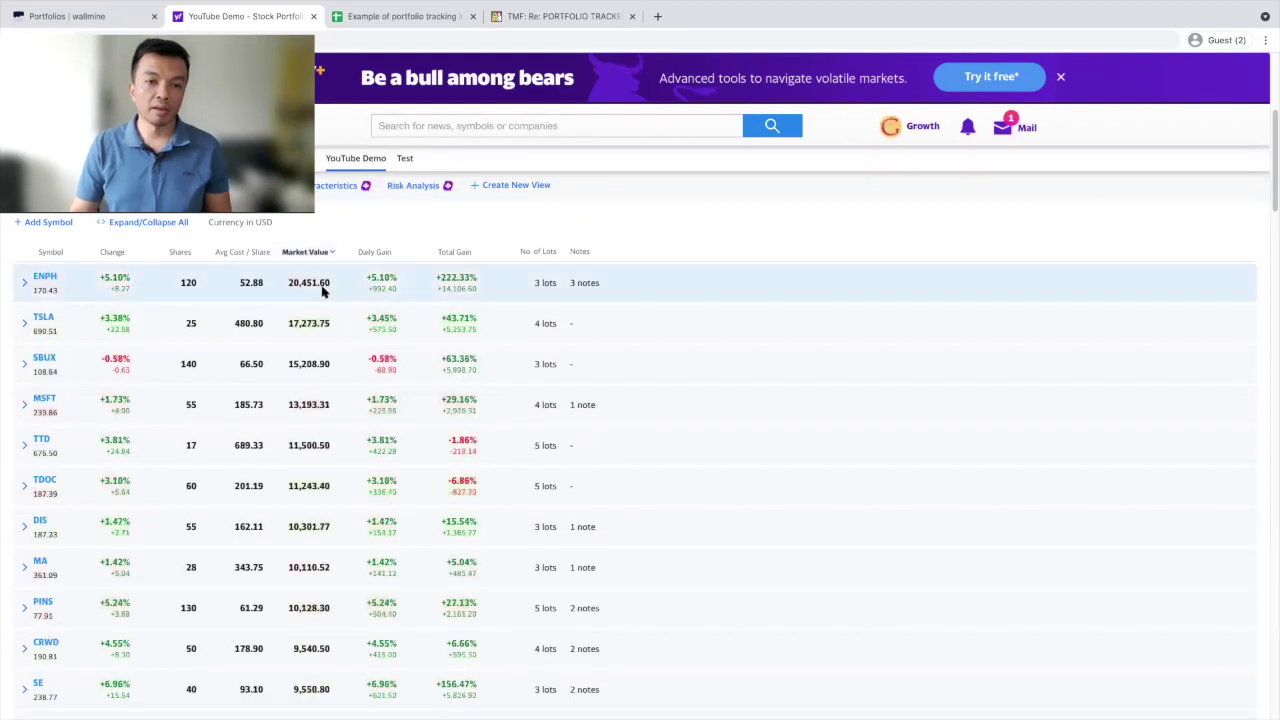
click(374, 252)
click(374, 252)
click(453, 254)
click(453, 254)
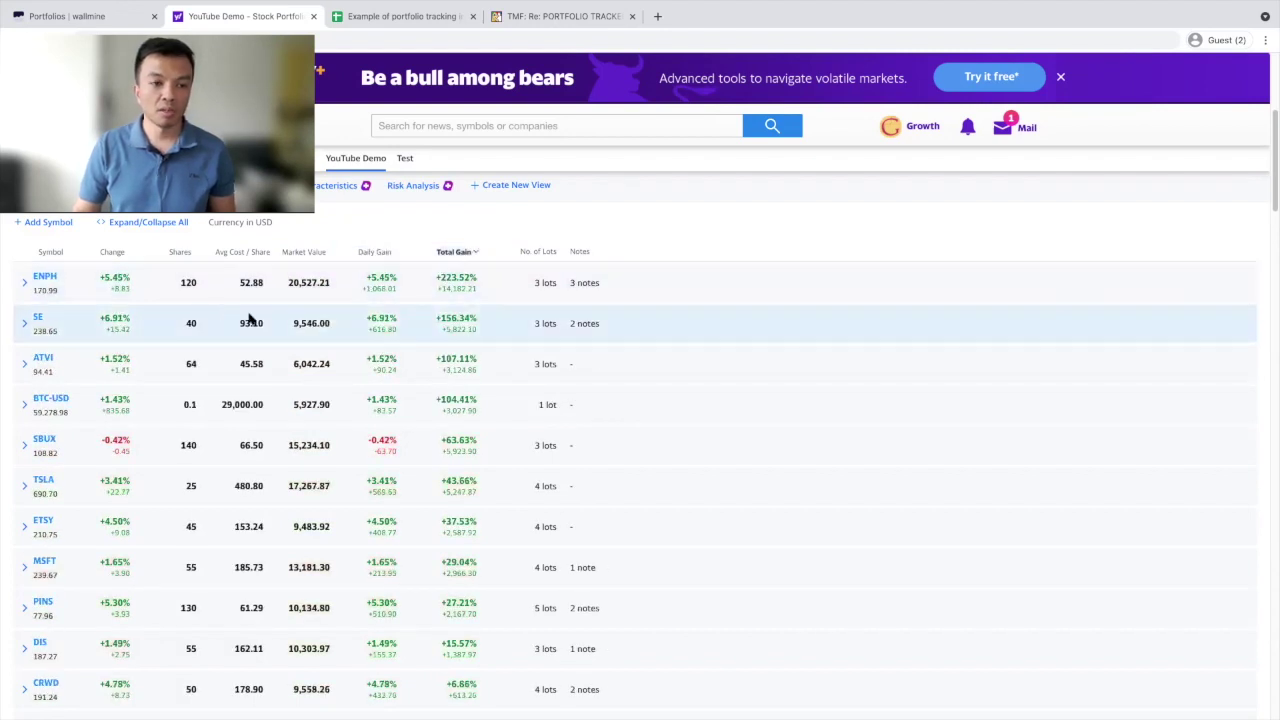
click(24, 282)
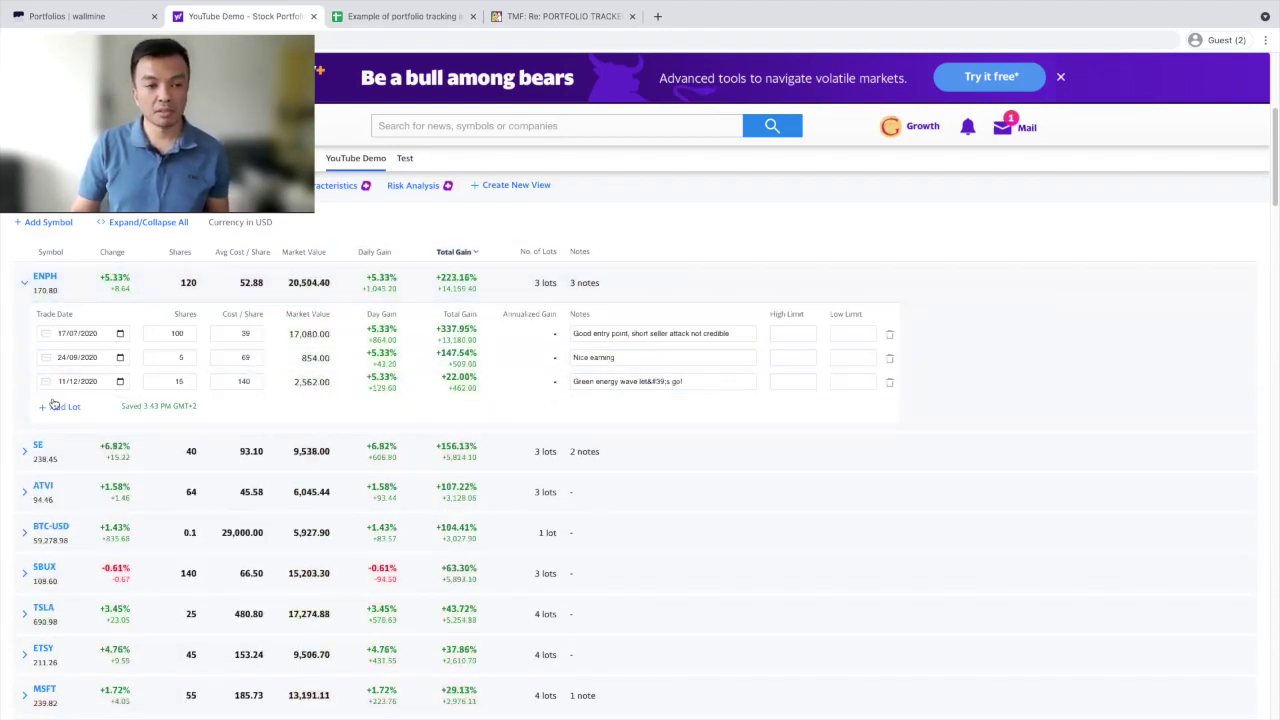
- Add two blank lots under ENPH and open the Enphase Energy (ENPH) quote page
scroll(57, 408, down, 10)
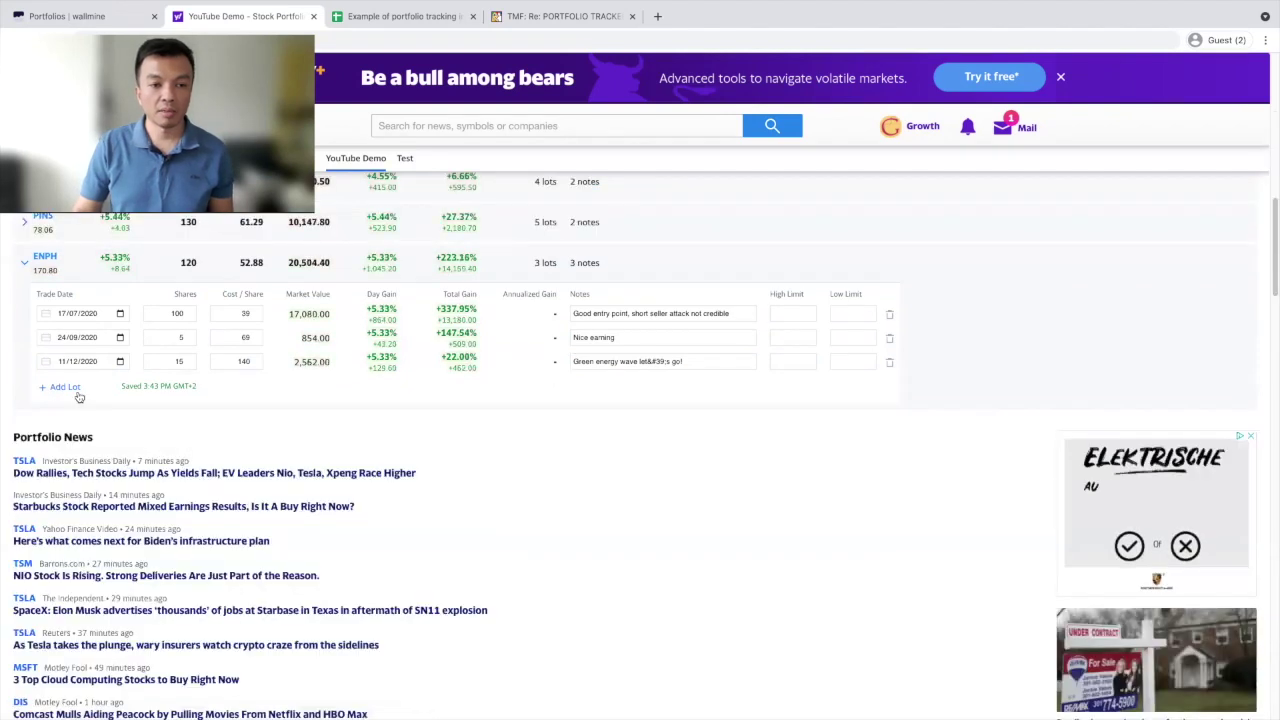
click(66, 387)
click(66, 410)
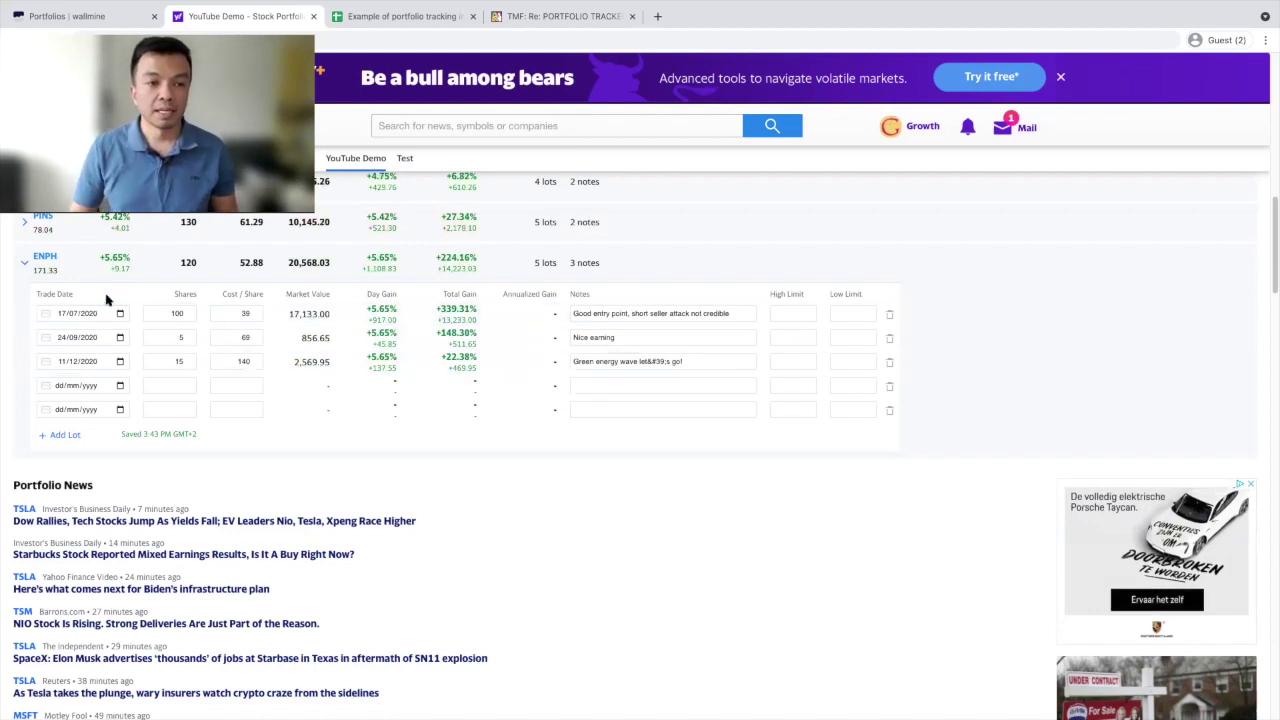
click(52, 260)
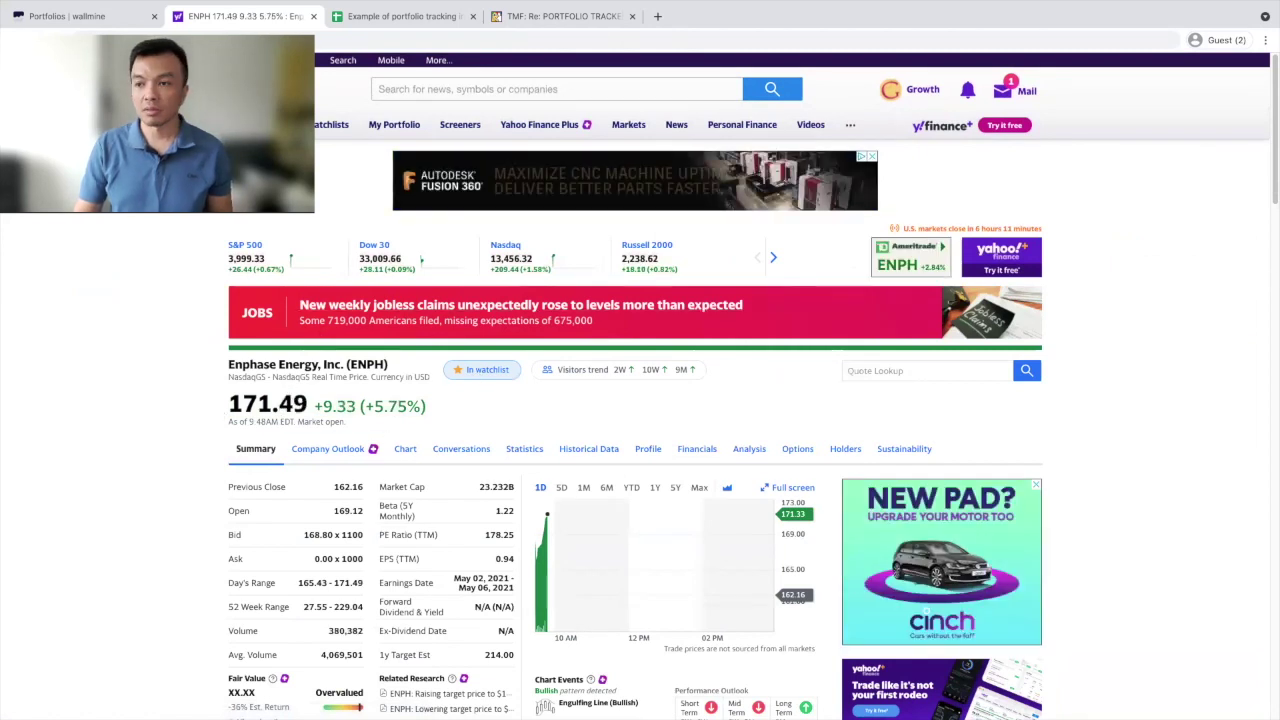
- Scroll the ENPH quote page to review news, recommendation trends, price targets and financials
scroll(1271, 194, down, 1)
scroll(1271, 194, down, 2)
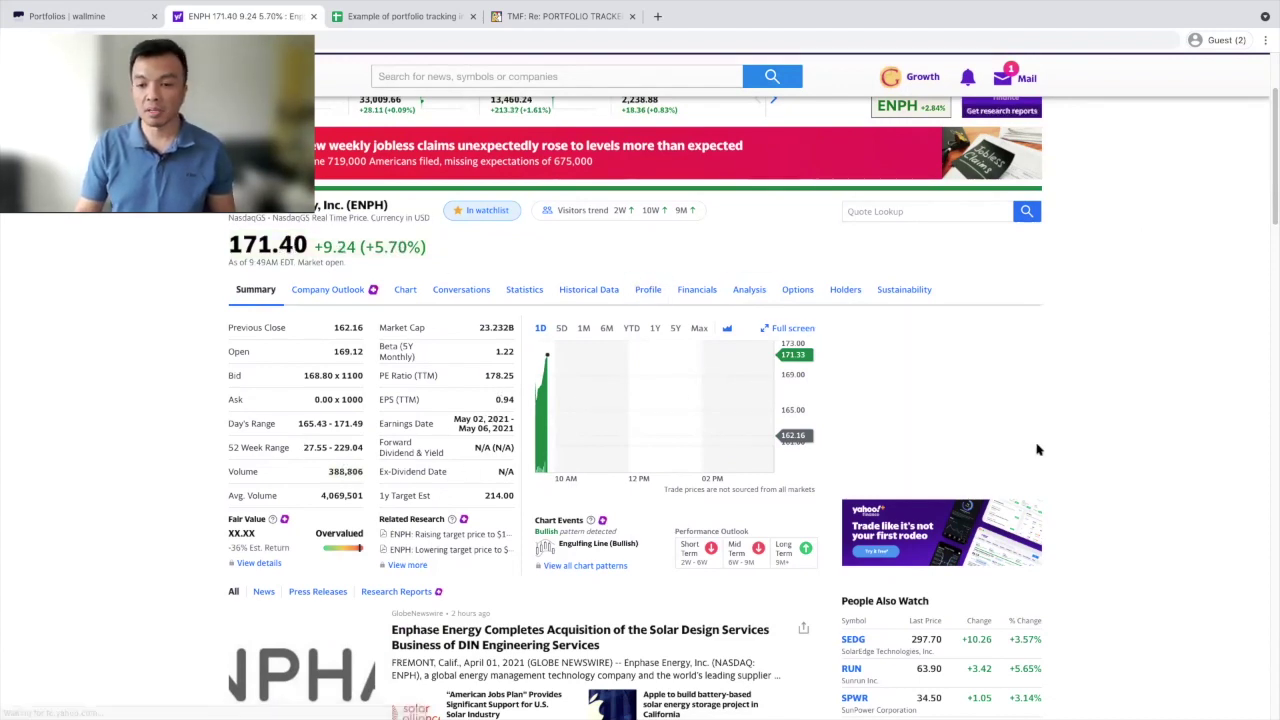
drag(1268, 226, 1256, 345)
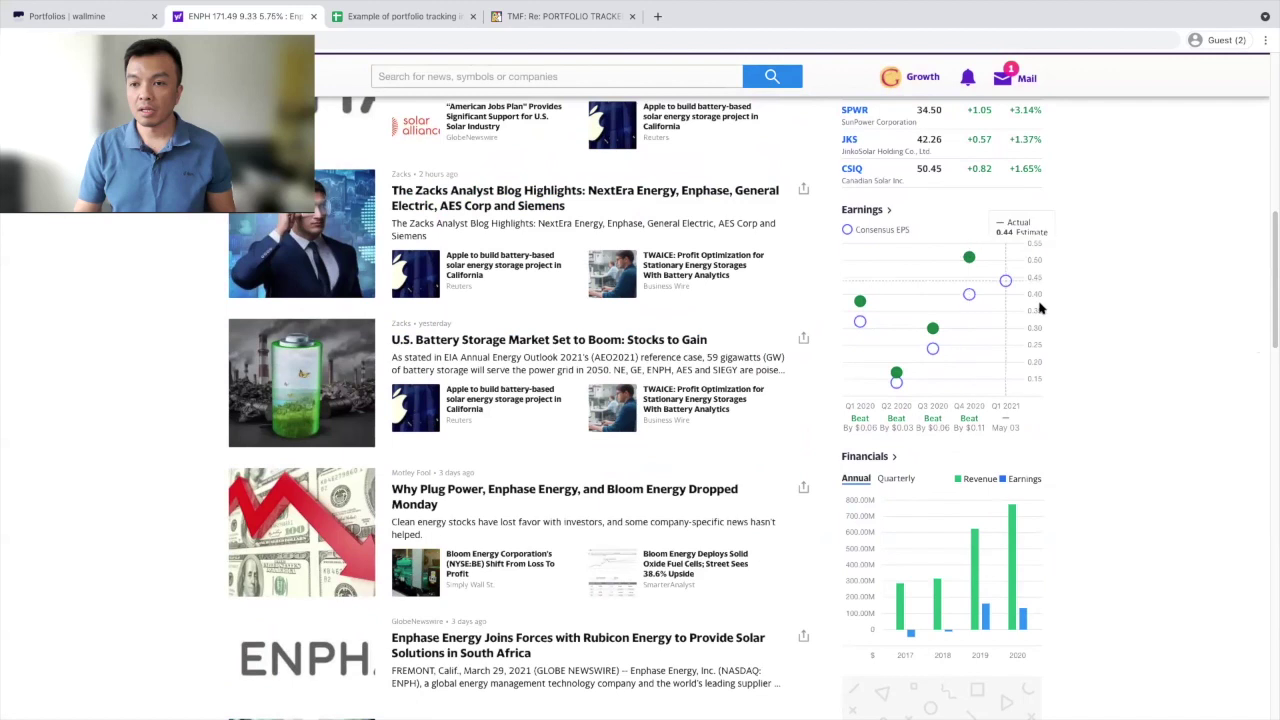
drag(1267, 307, 1264, 367)
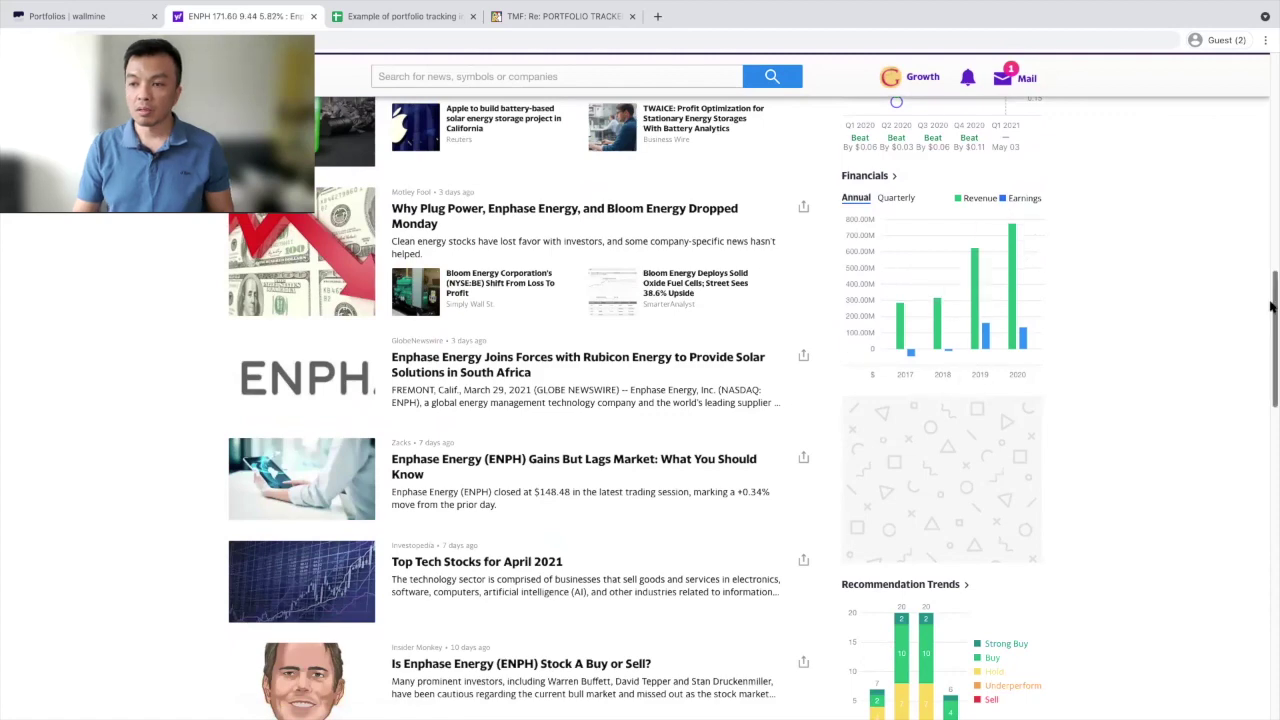
drag(1271, 307, 1271, 388)
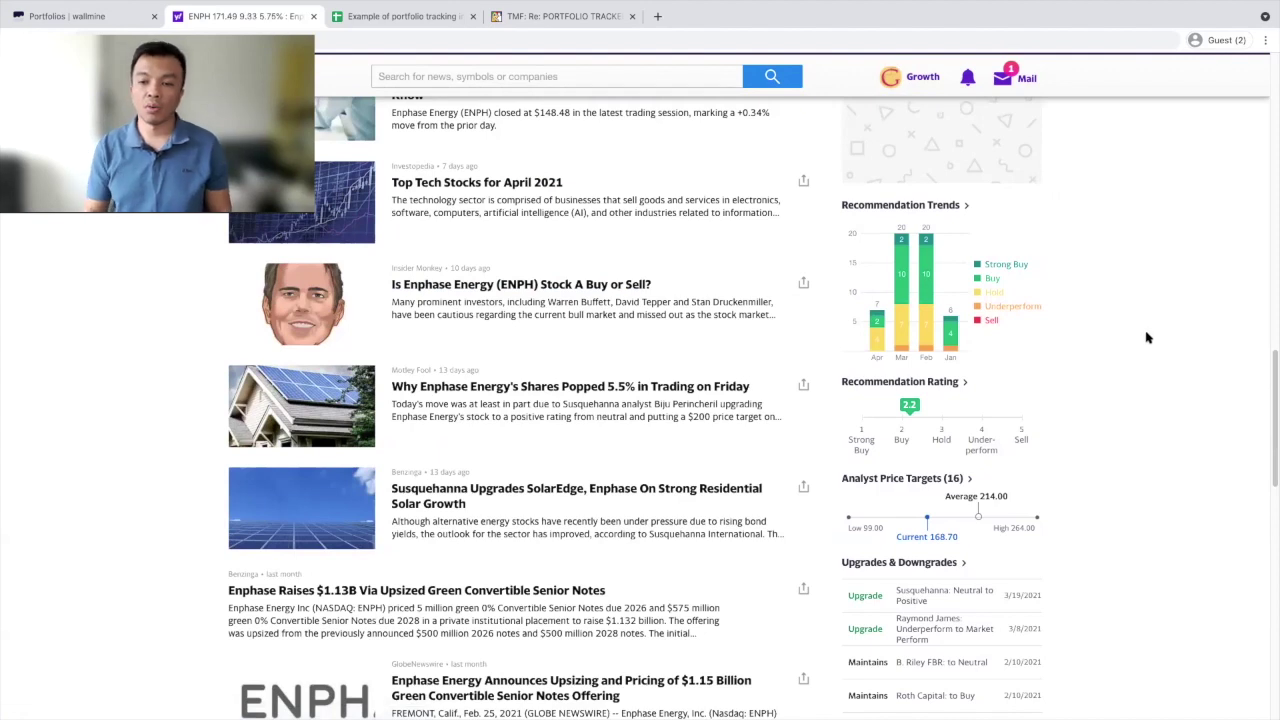
scroll(1147, 337, down, 3)
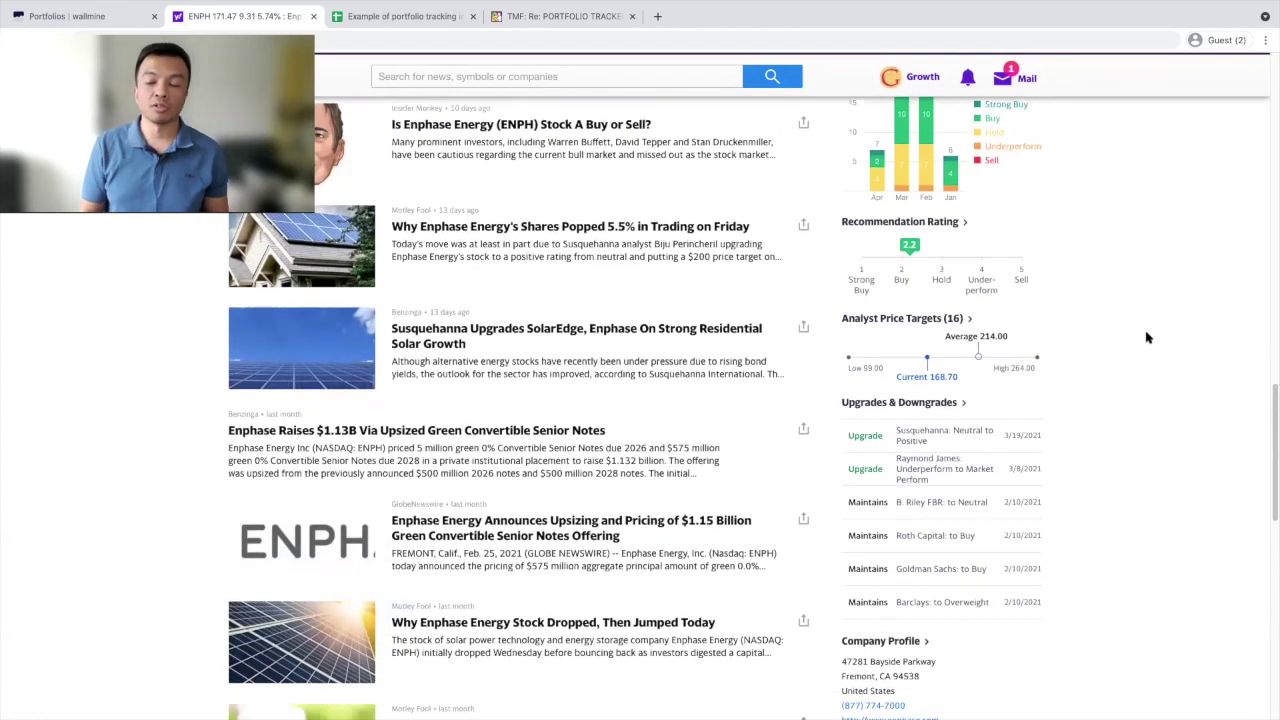
scroll(1147, 337, down, 5)
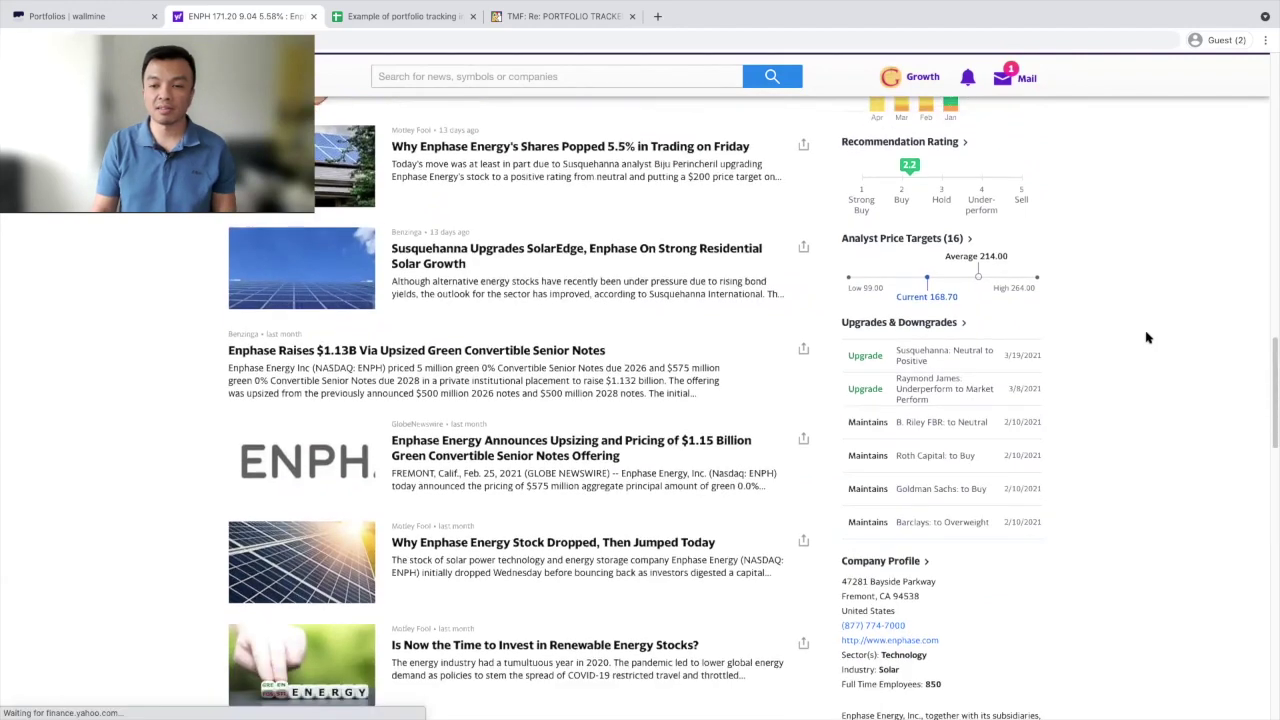
scroll(1147, 337, down, 1)
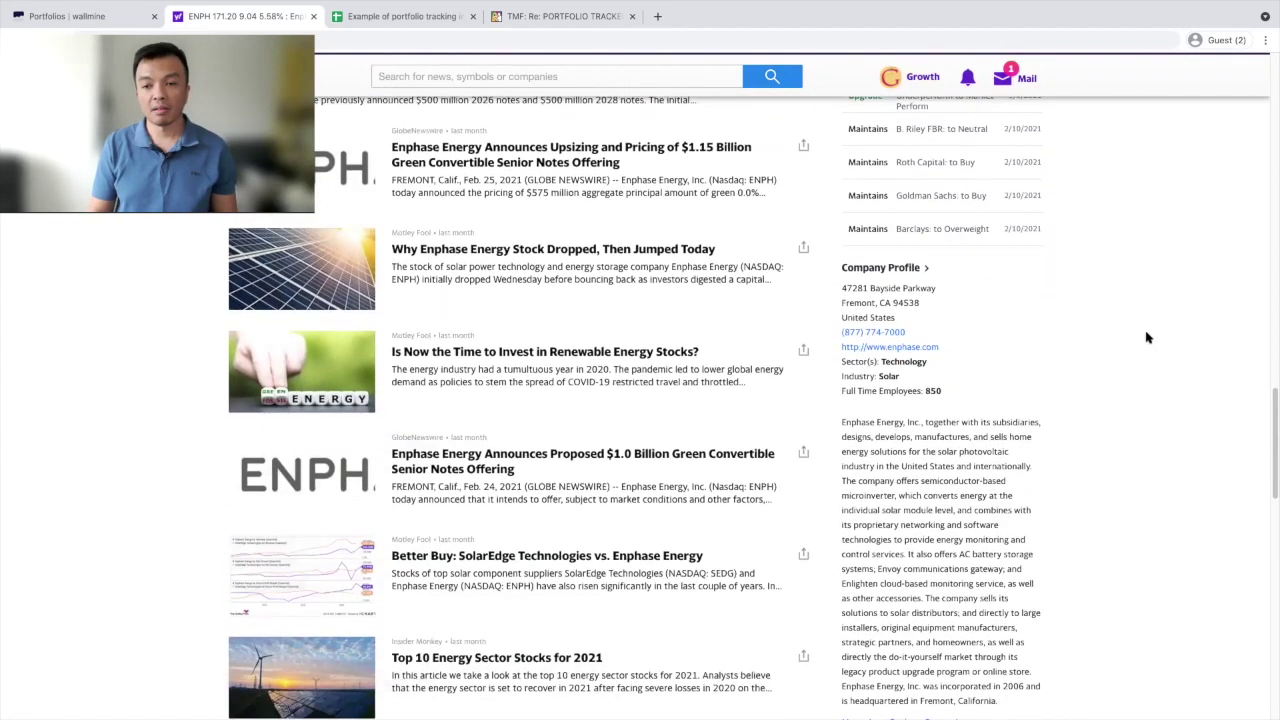
scroll(1147, 337, up, 6)
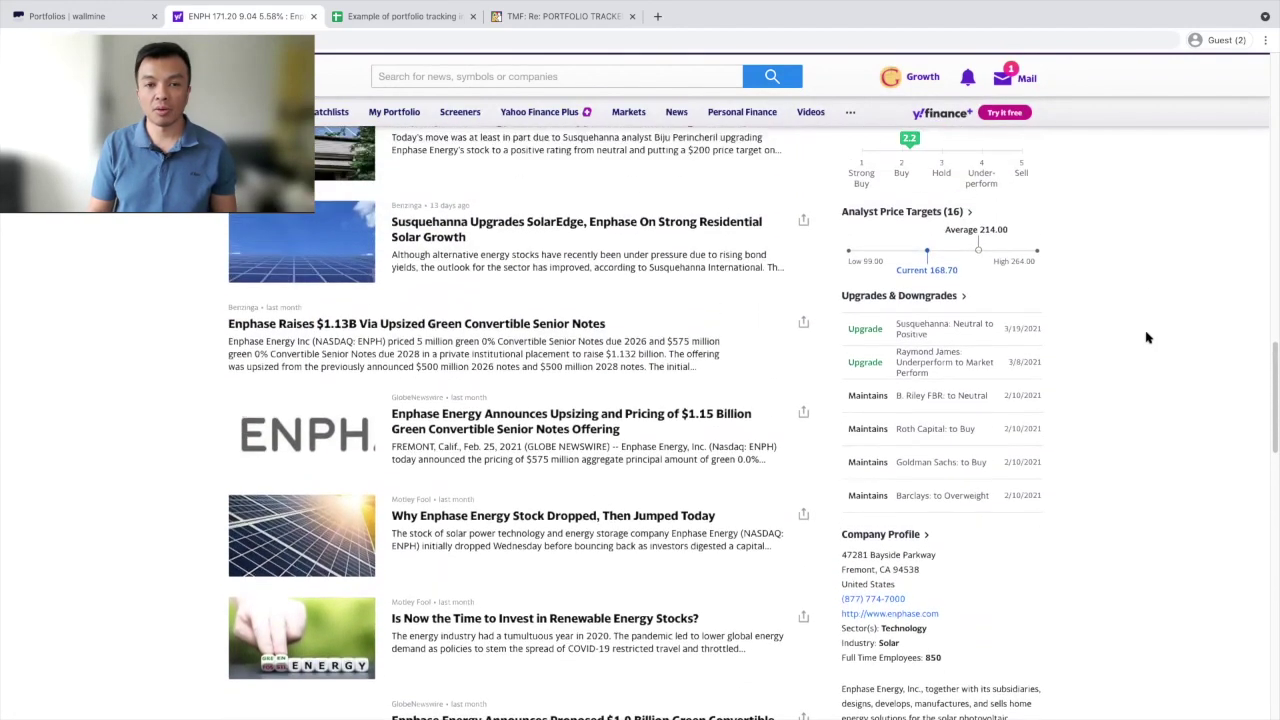
scroll(1147, 337, up, 6)
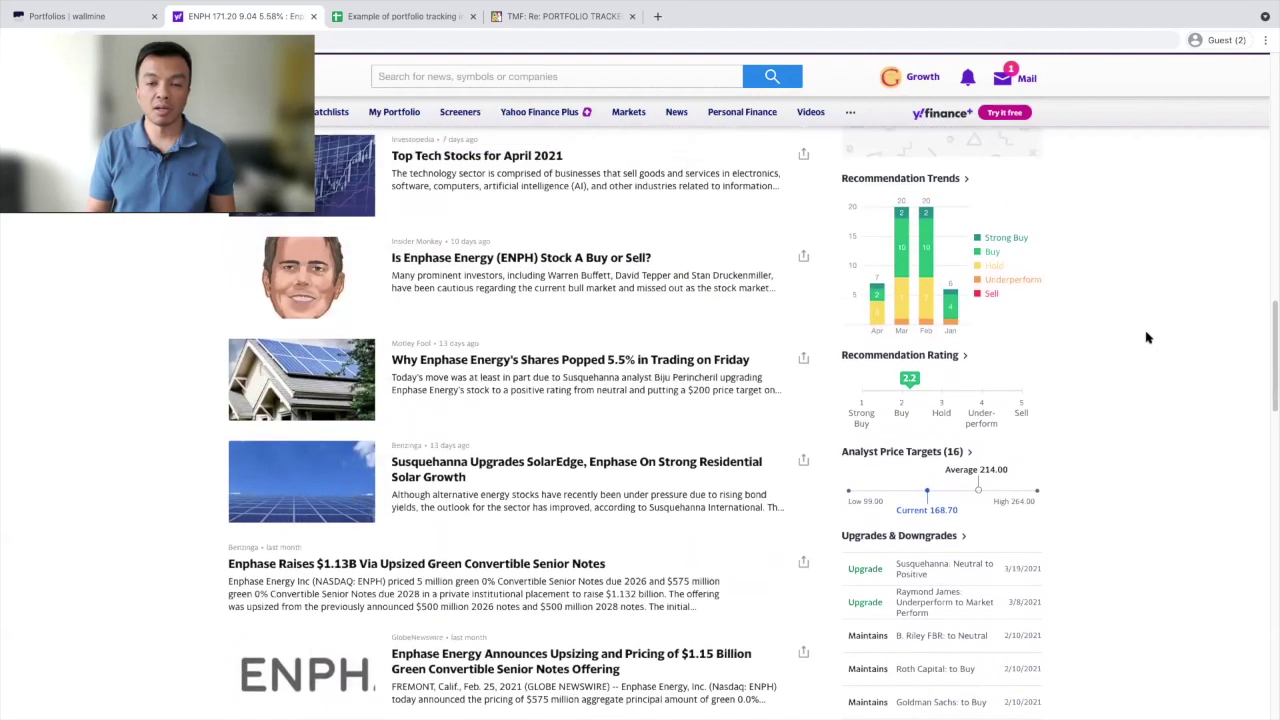
scroll(1147, 337, up, 7)
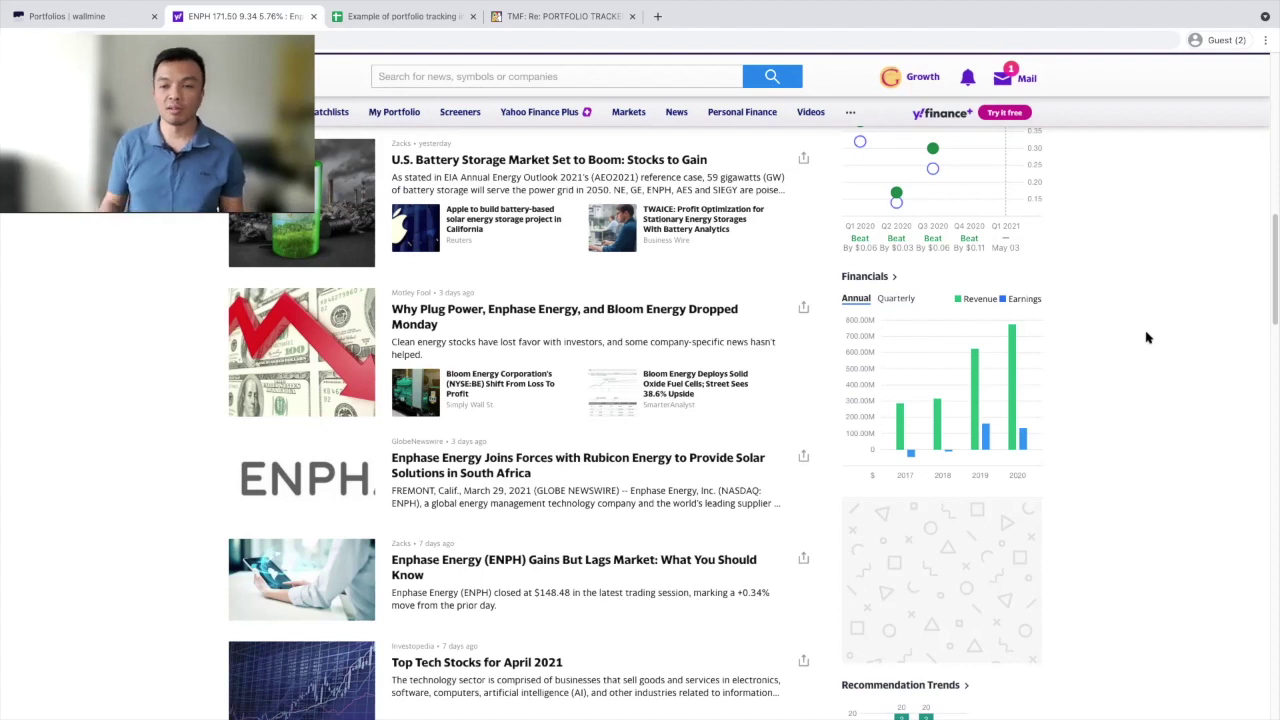
scroll(1130, 310, up, 1)
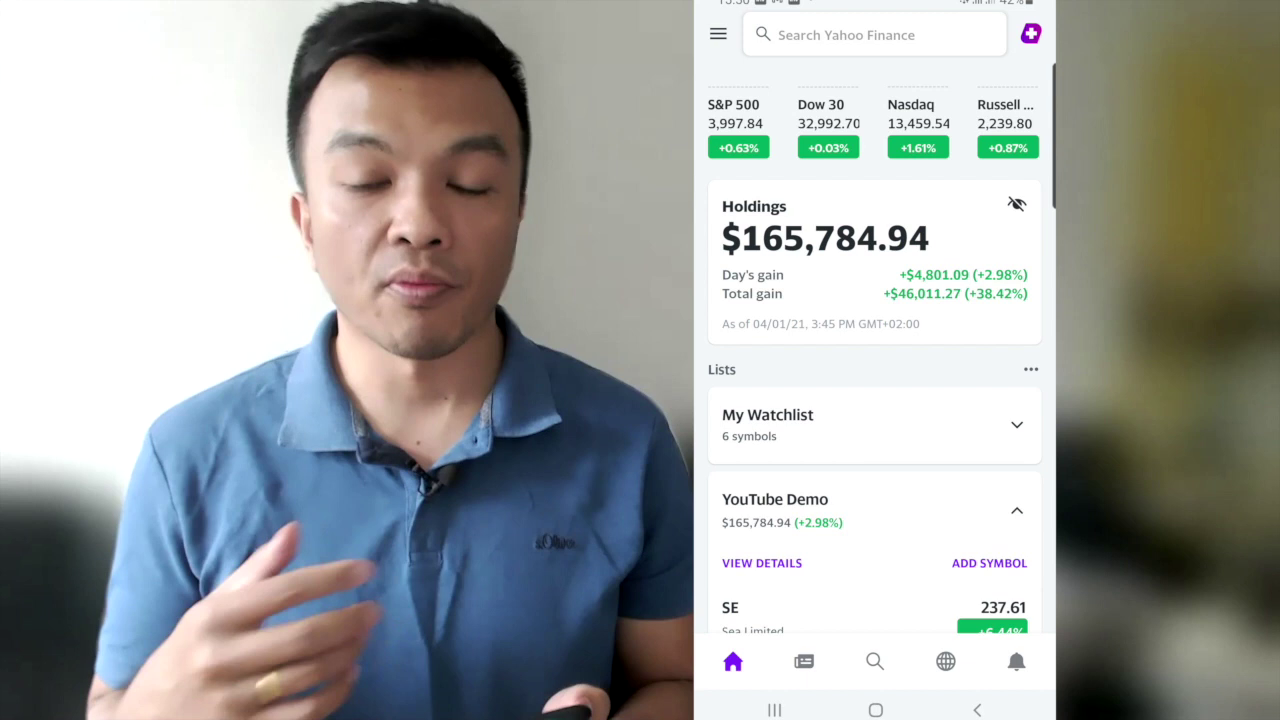
- Expand and collapse My Watchlist, then open YouTube Demo's View Details table
scroll(875, 350, down, 5)
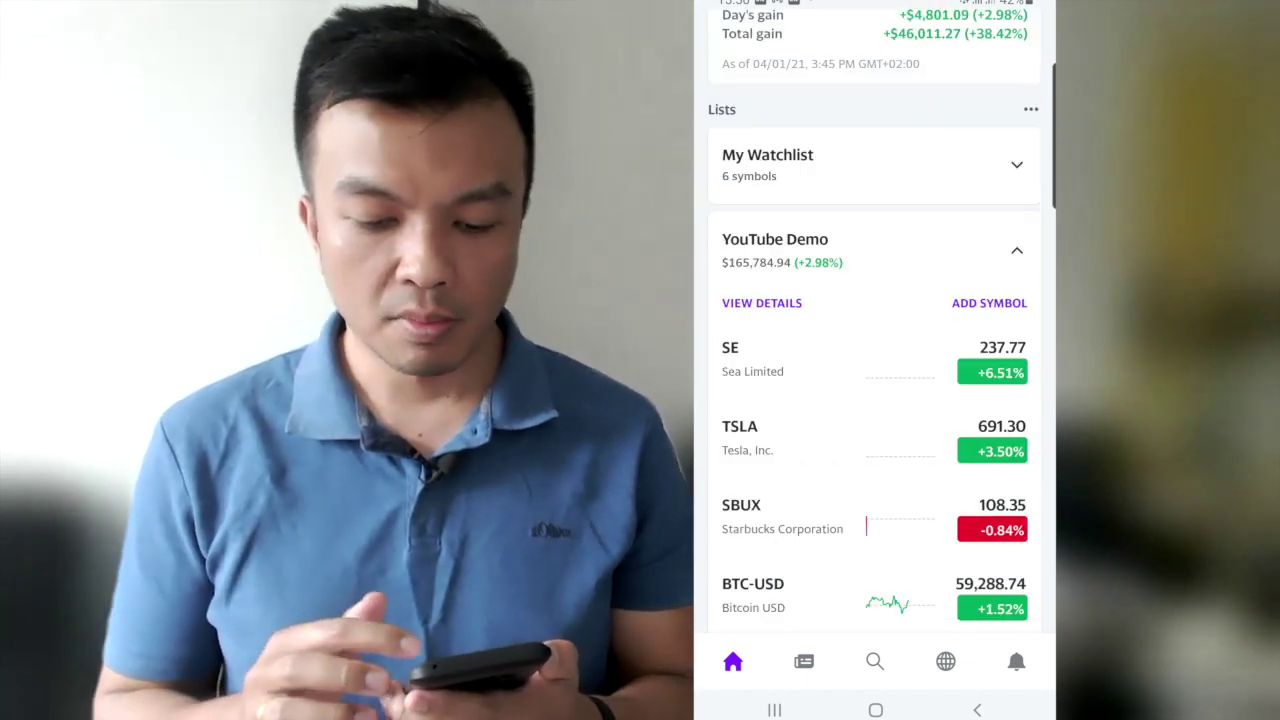
click(1017, 164)
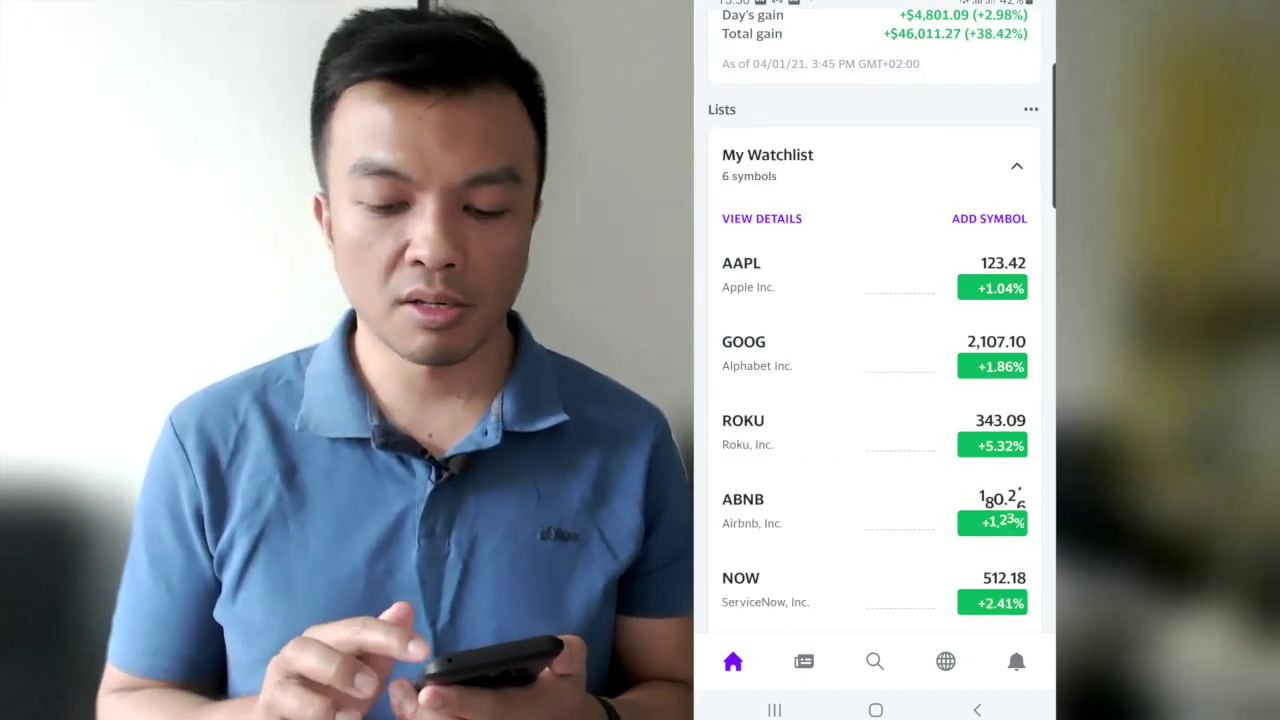
click(1017, 165)
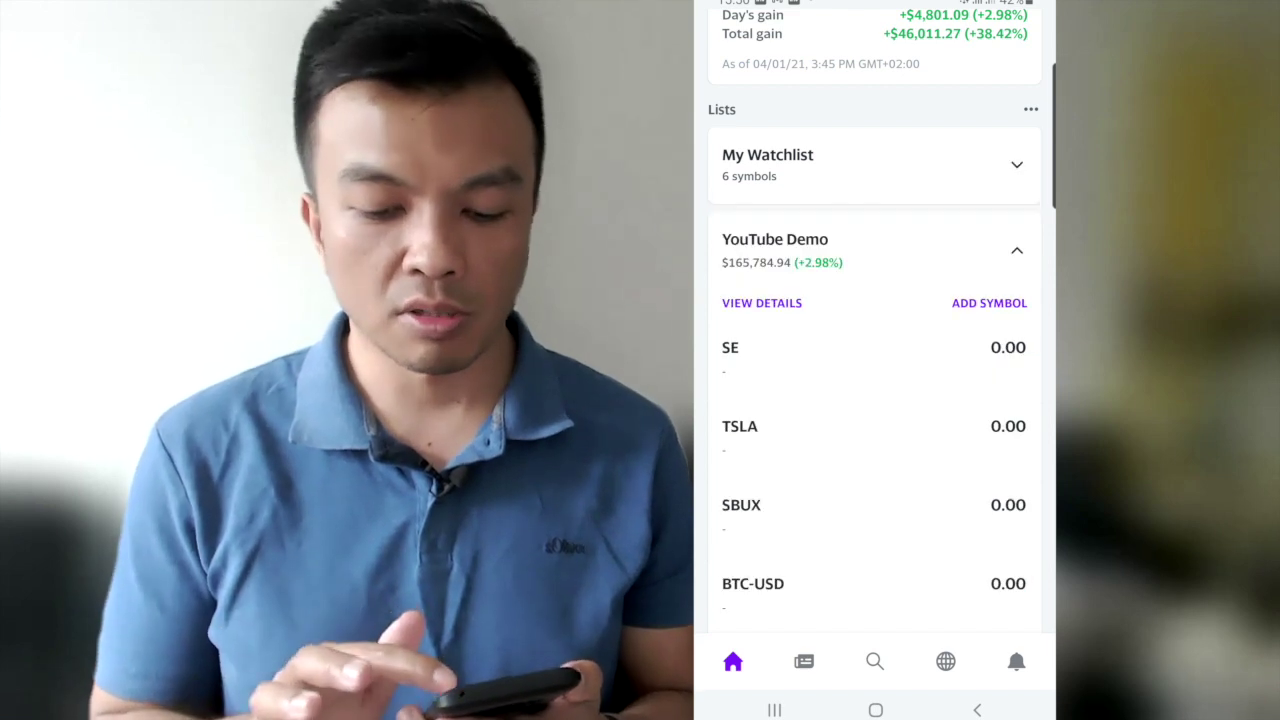
scroll(875, 350, down, 3)
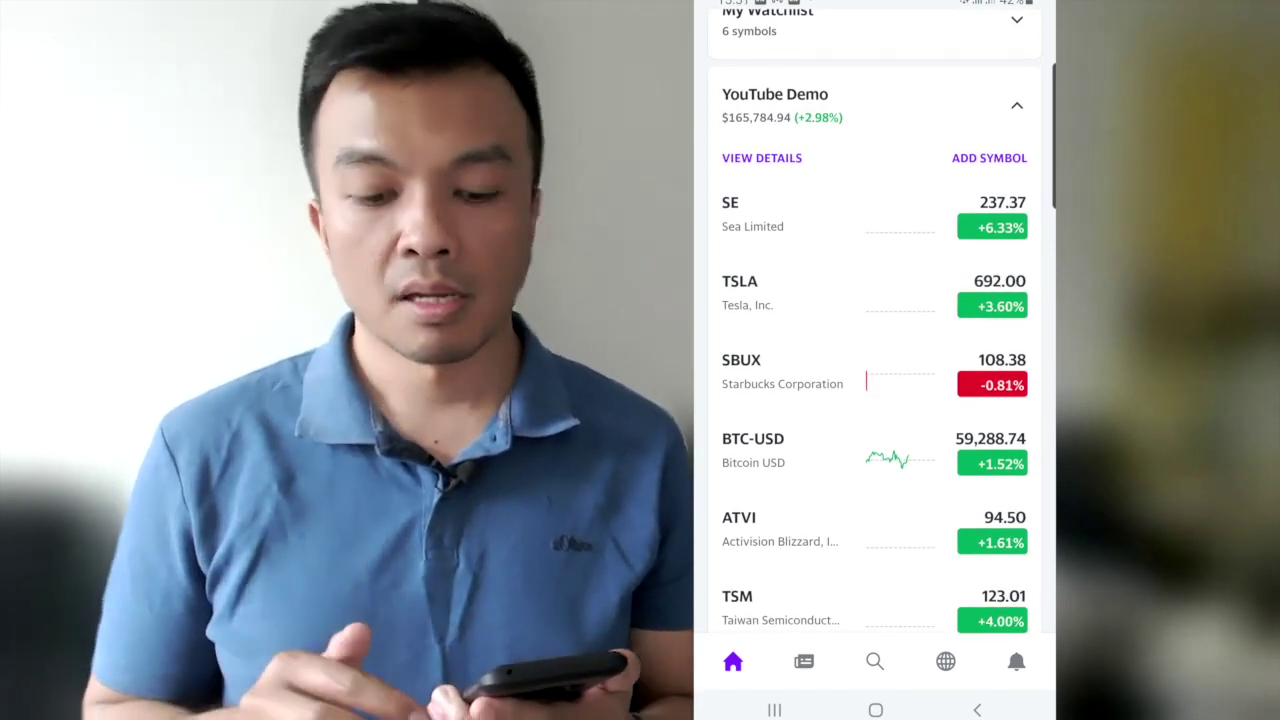
scroll(875, 350, down, 2)
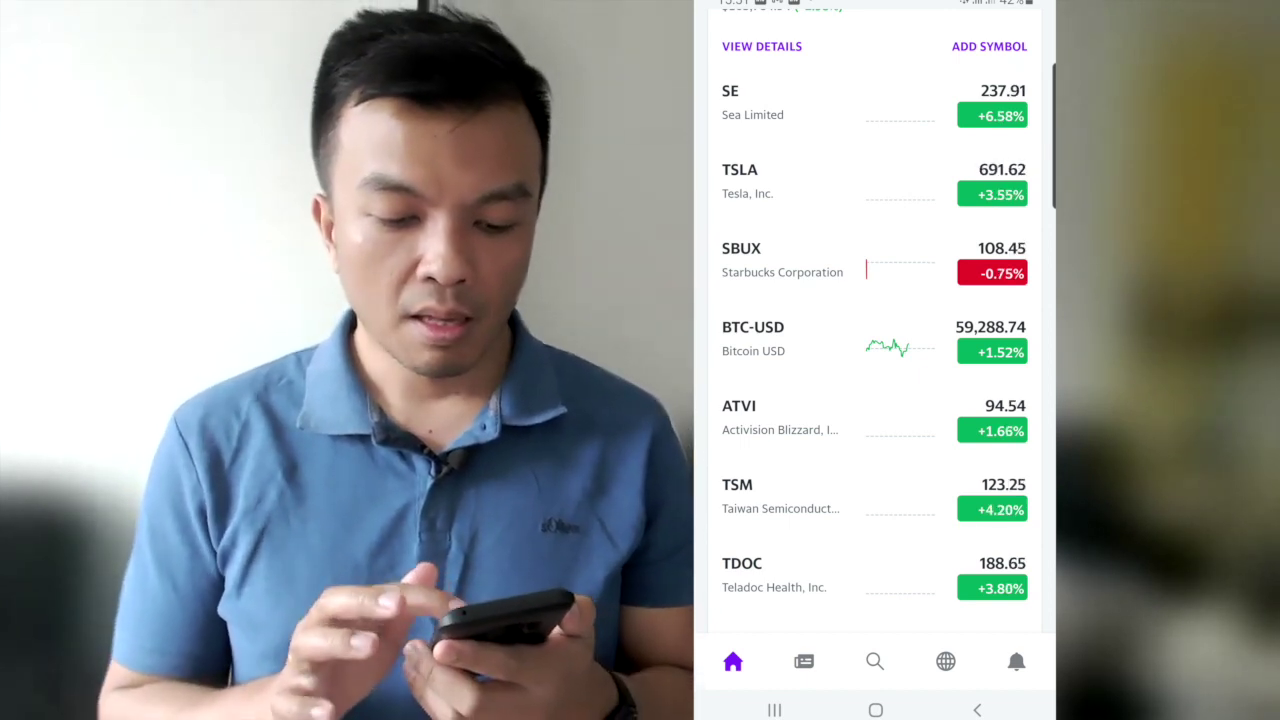
scroll(875, 350, up, 2)
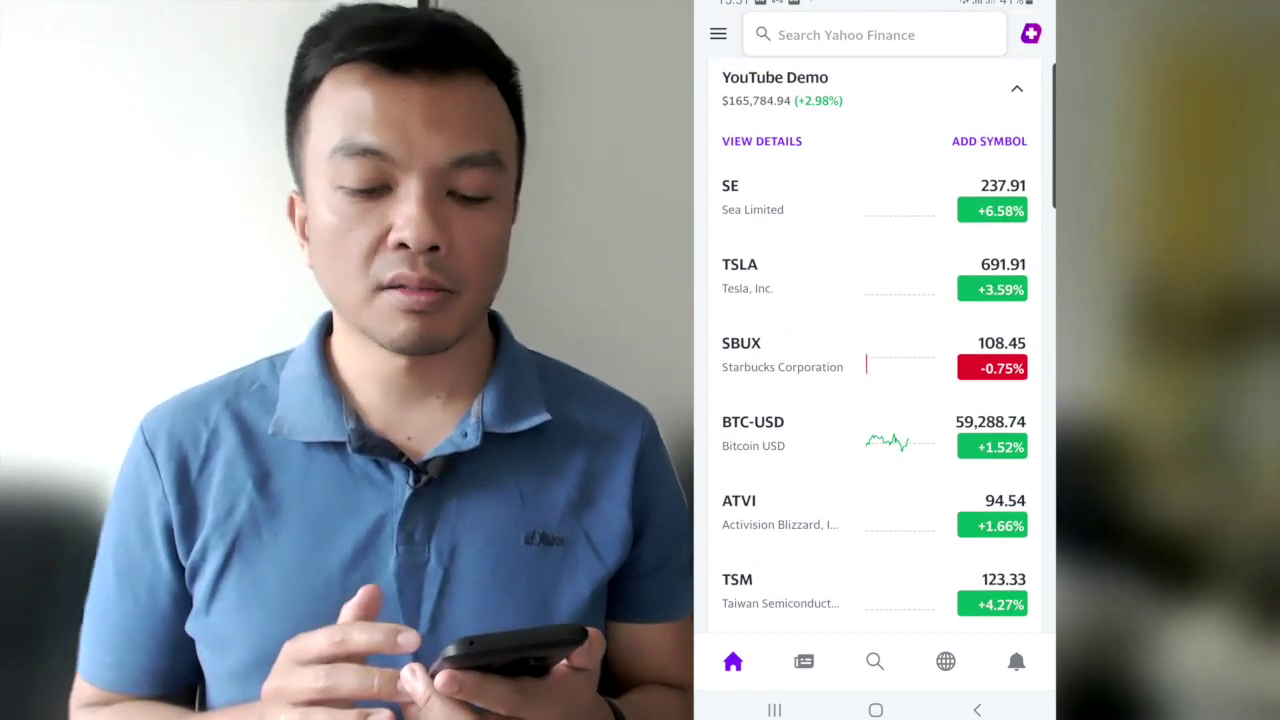
click(857, 34)
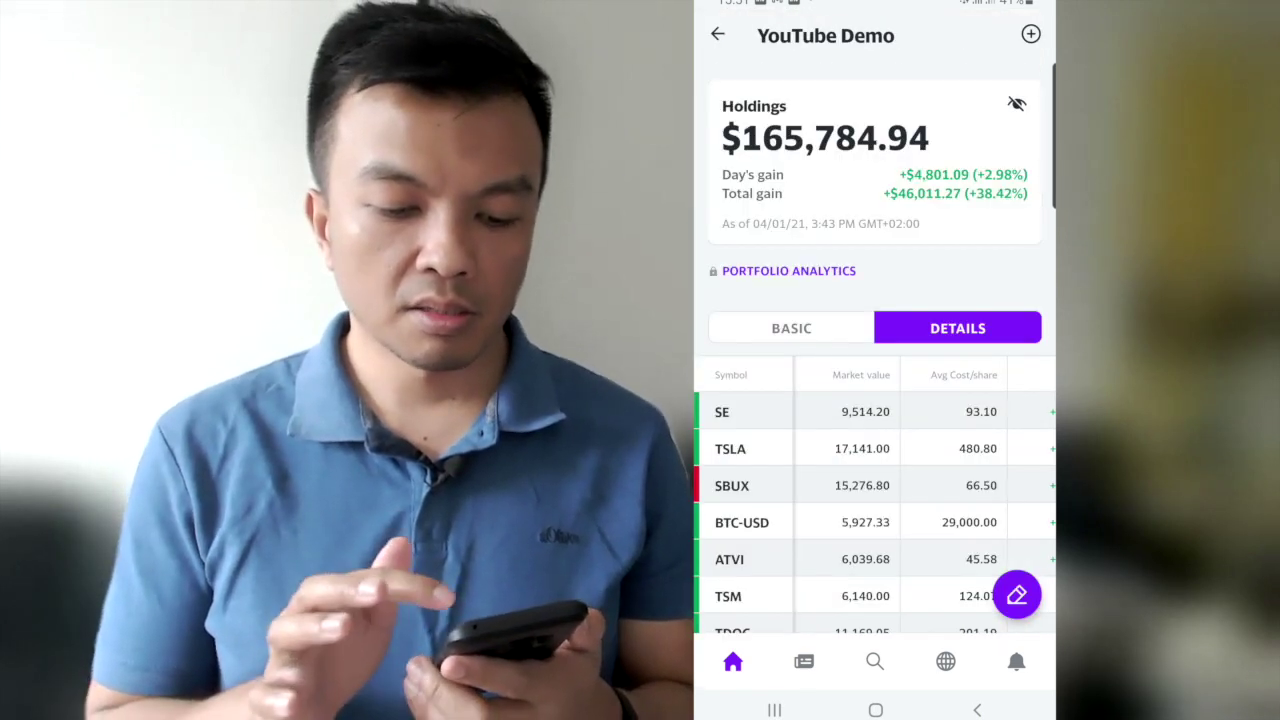
- Sort holdings by market value, then average cost, then total gain, largest first
scroll(875, 400, down, 3)
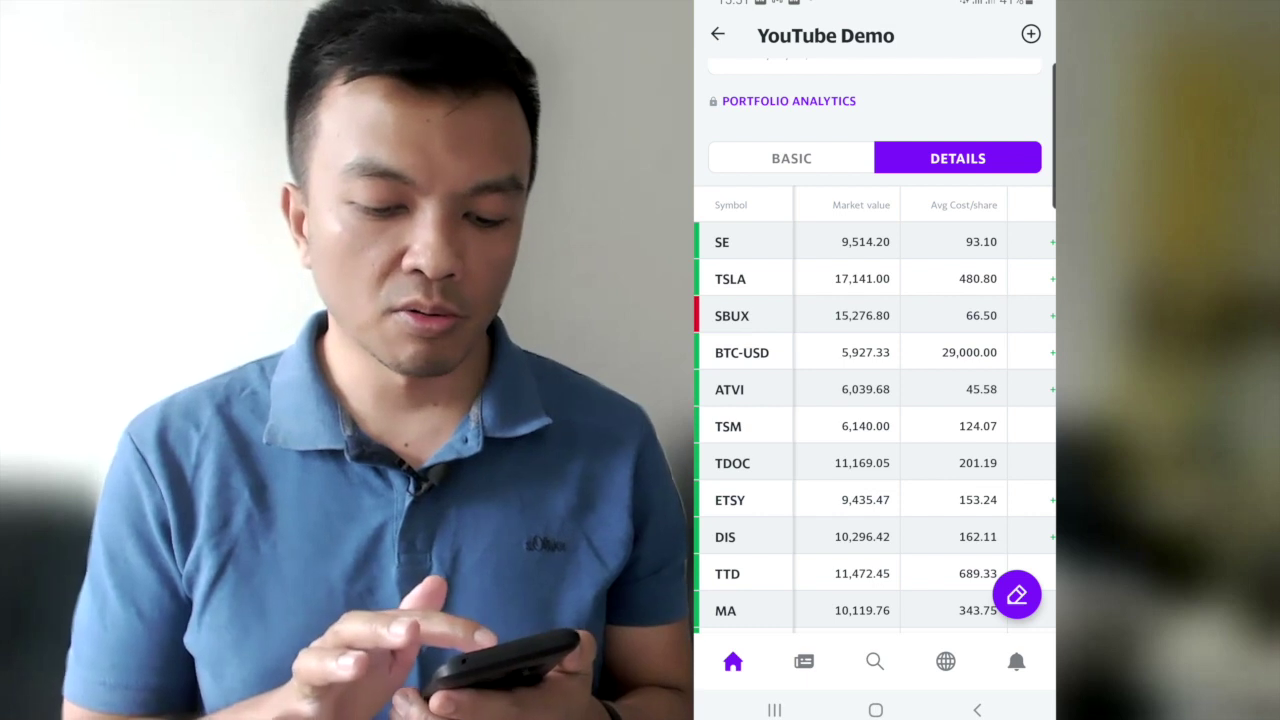
click(860, 204)
click(860, 204)
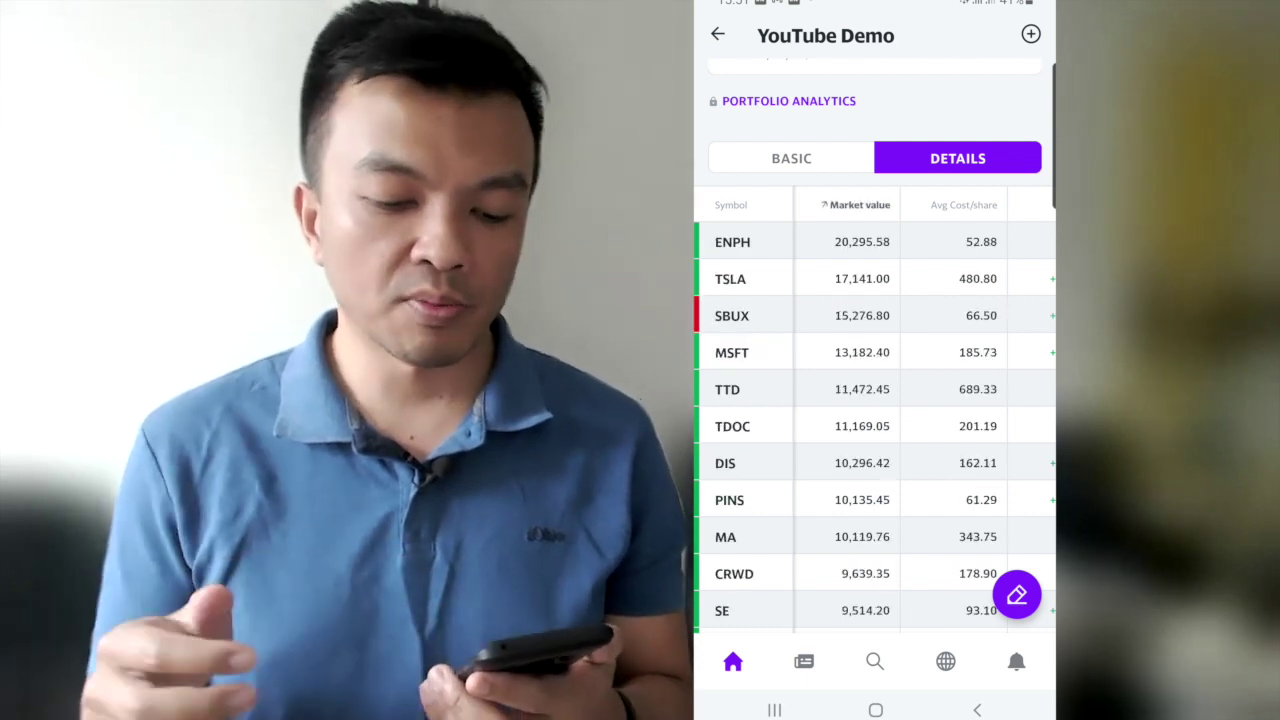
scroll(900, 400, right, 1)
click(912, 204)
click(912, 204)
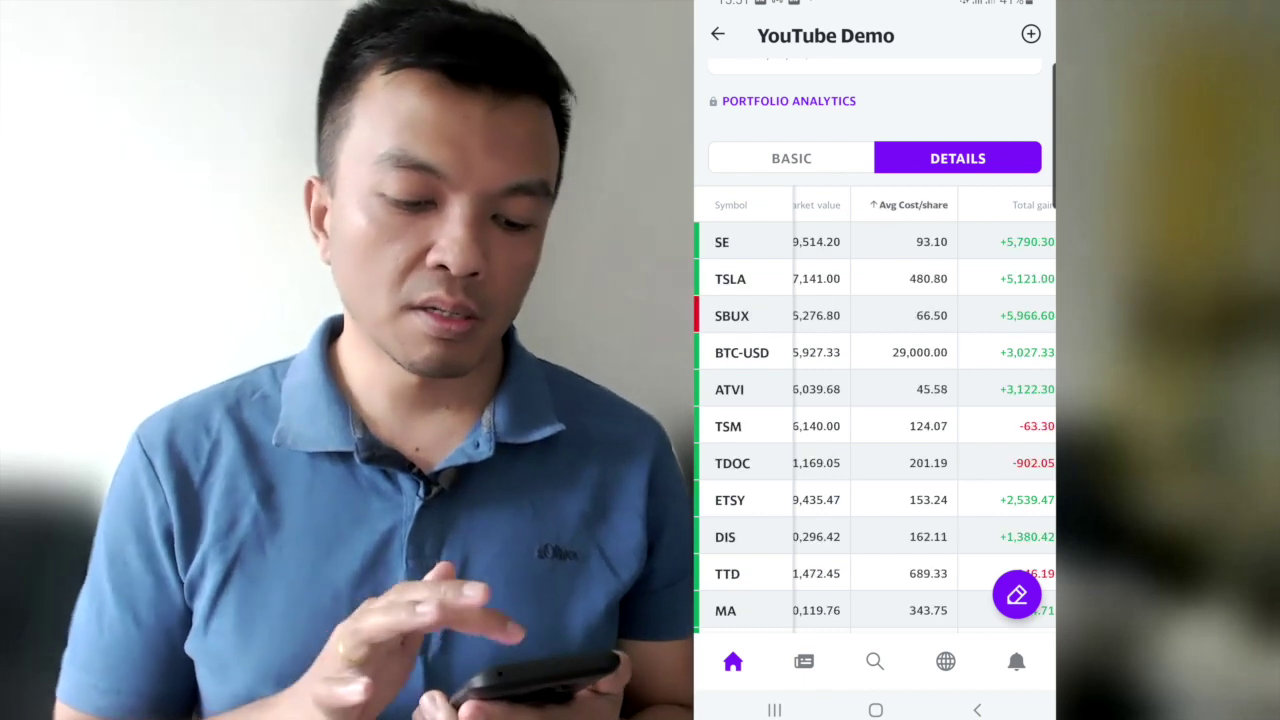
scroll(908, 400, right, 5)
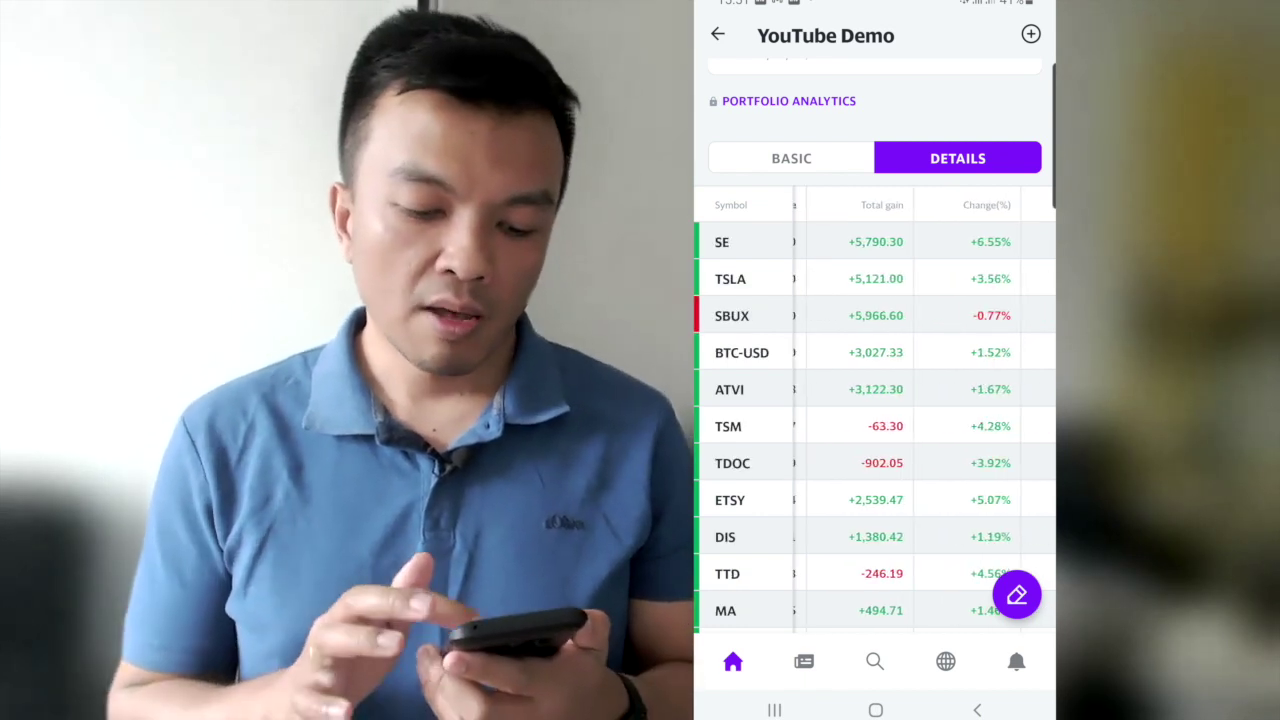
click(881, 204)
click(881, 204)
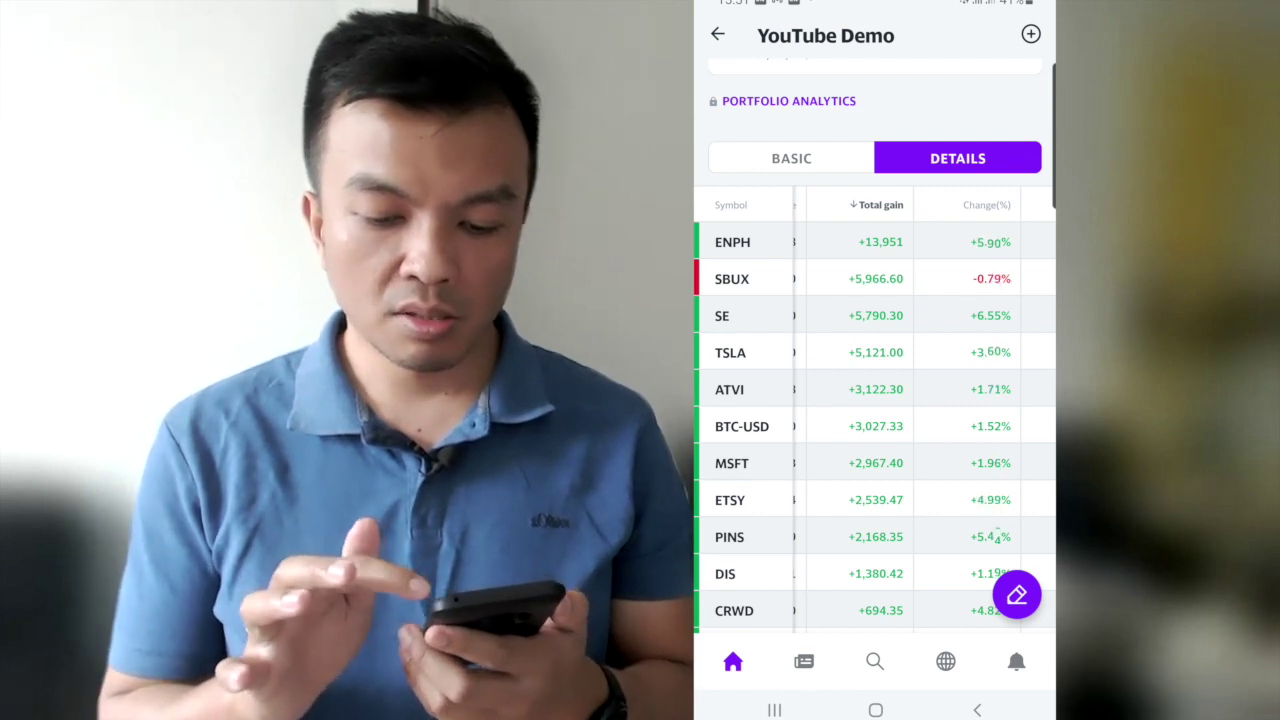
- Sort holdings by Change(%) and confirm the Customize Columns selection
scroll(874, 400, down, 2)
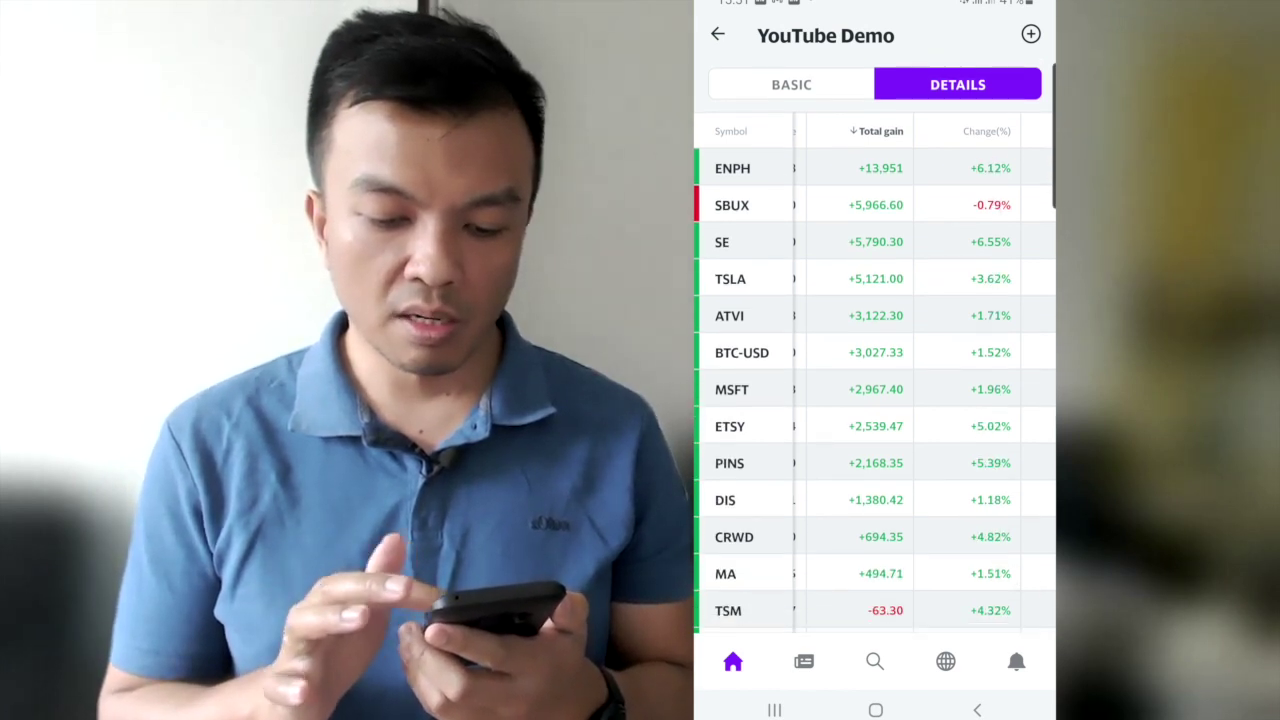
click(986, 131)
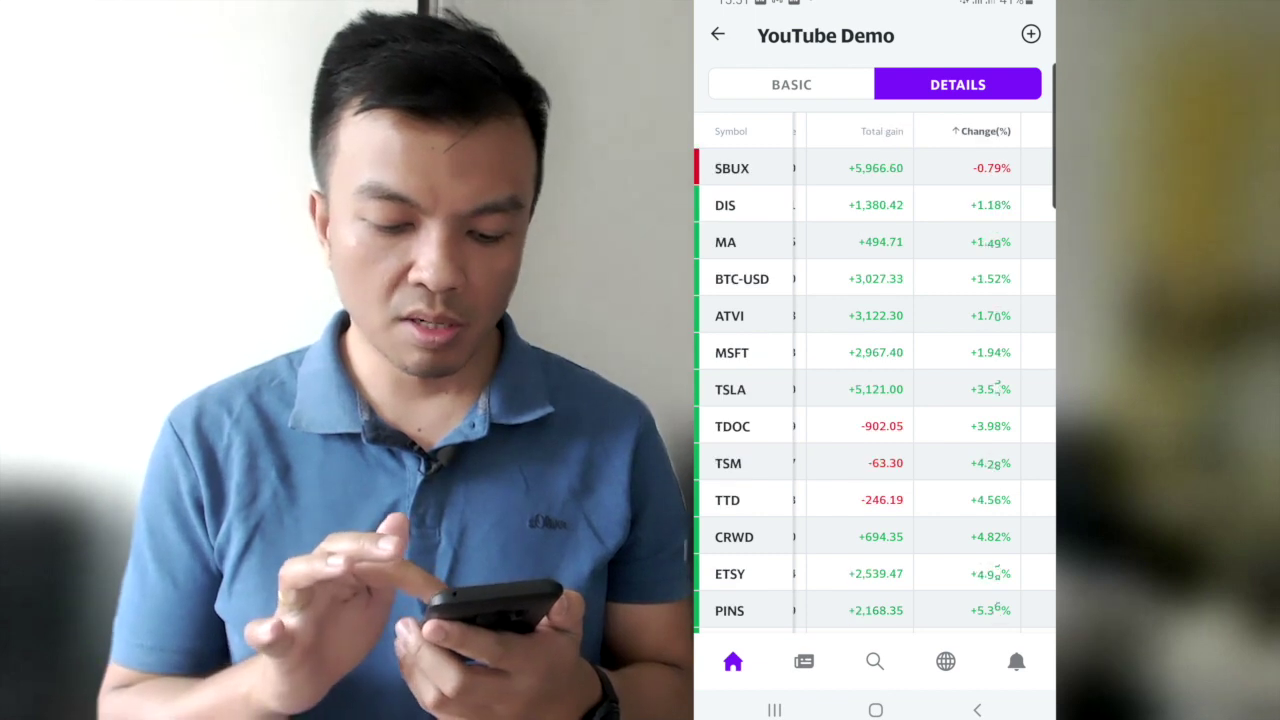
click(986, 131)
scroll(874, 400, down, 5)
scroll(874, 345, down, 2)
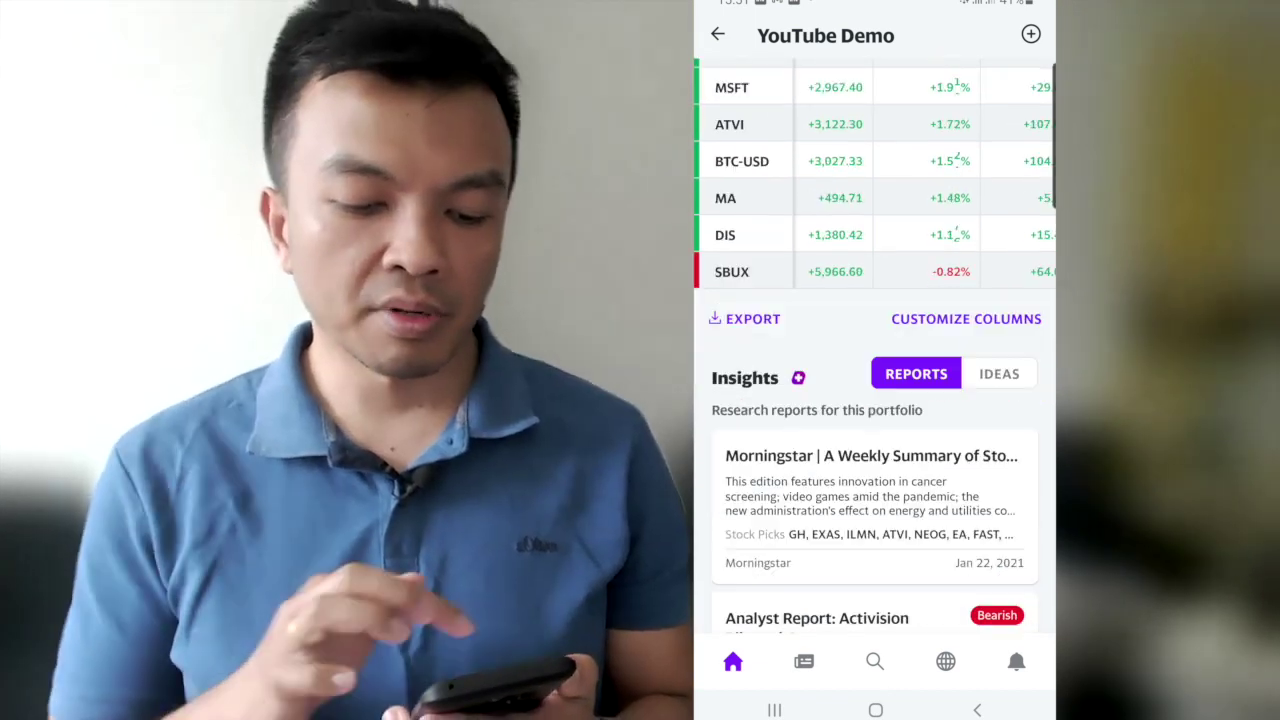
click(966, 290)
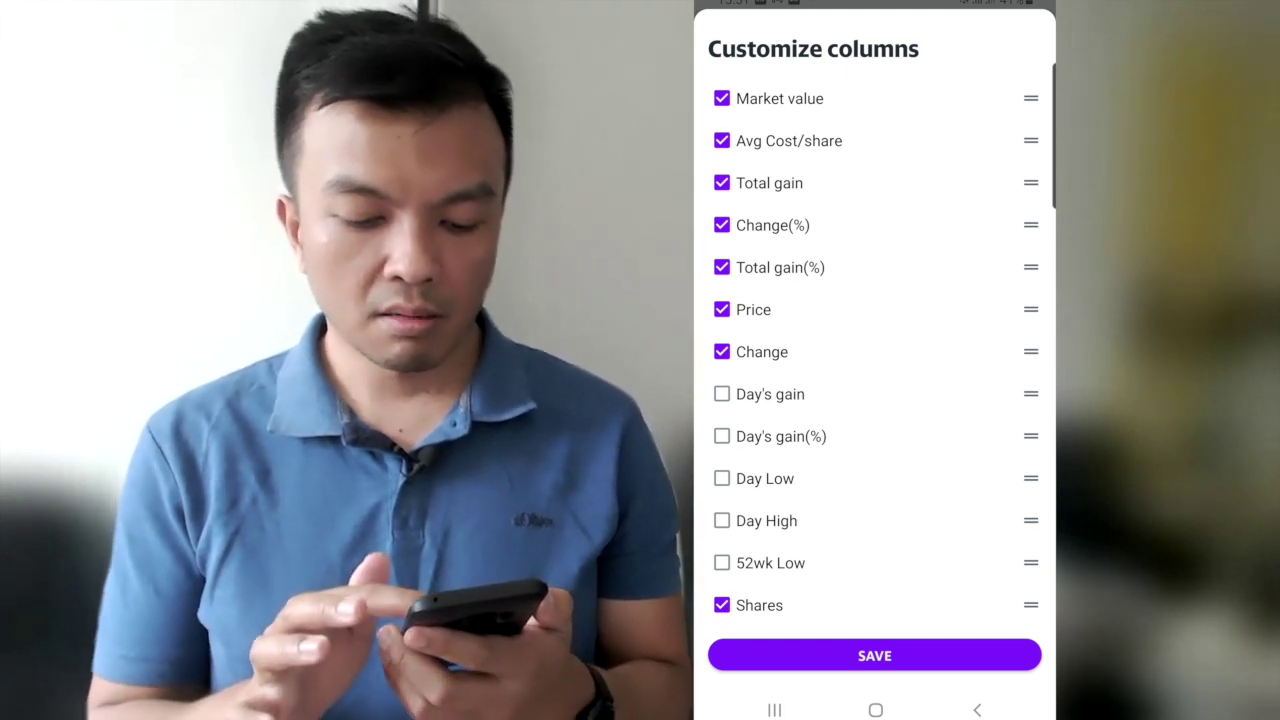
click(874, 655)
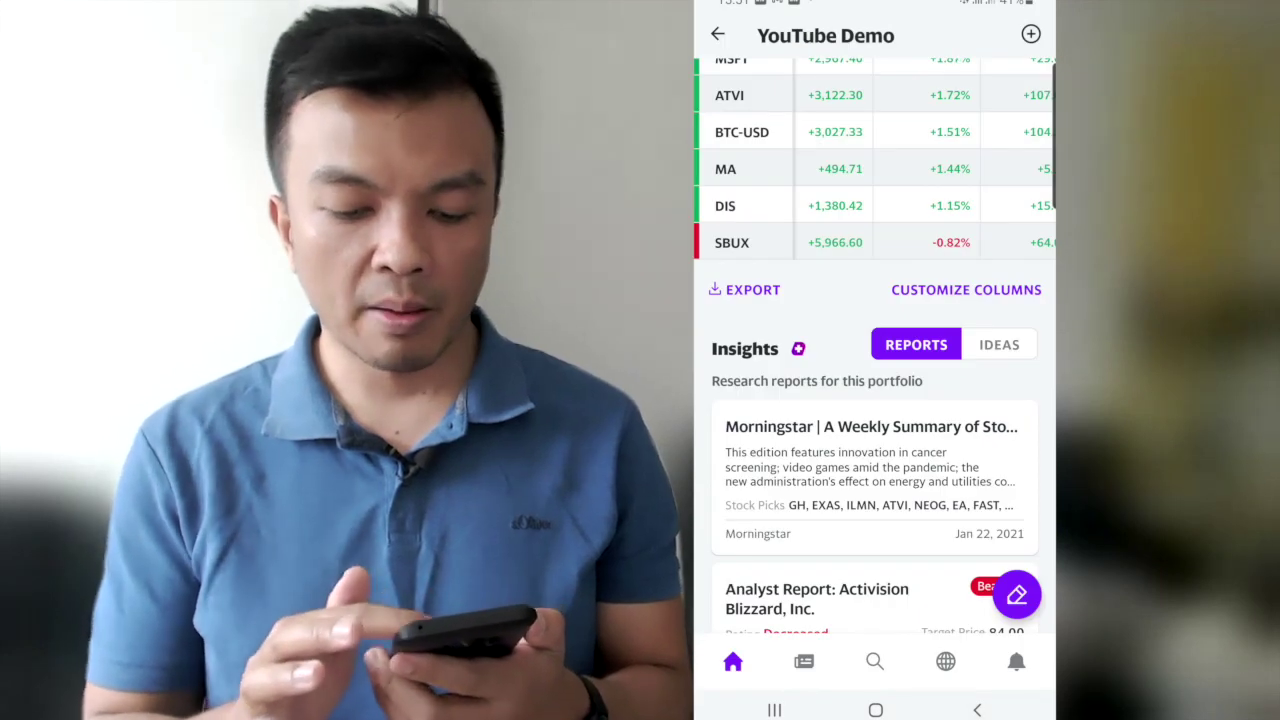
- Browse Insights and news, go back to the Home holdings list, and try Portfolio Analytics
scroll(874, 327, down, 5)
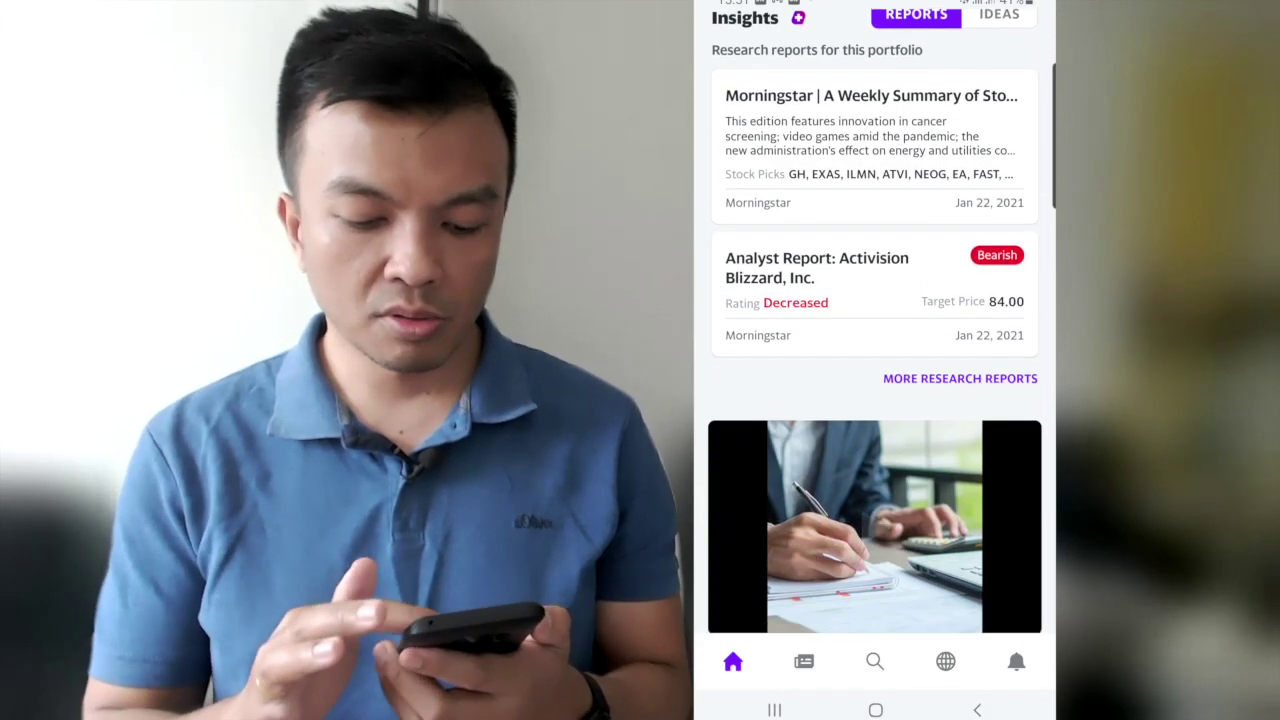
scroll(874, 327, down, 10)
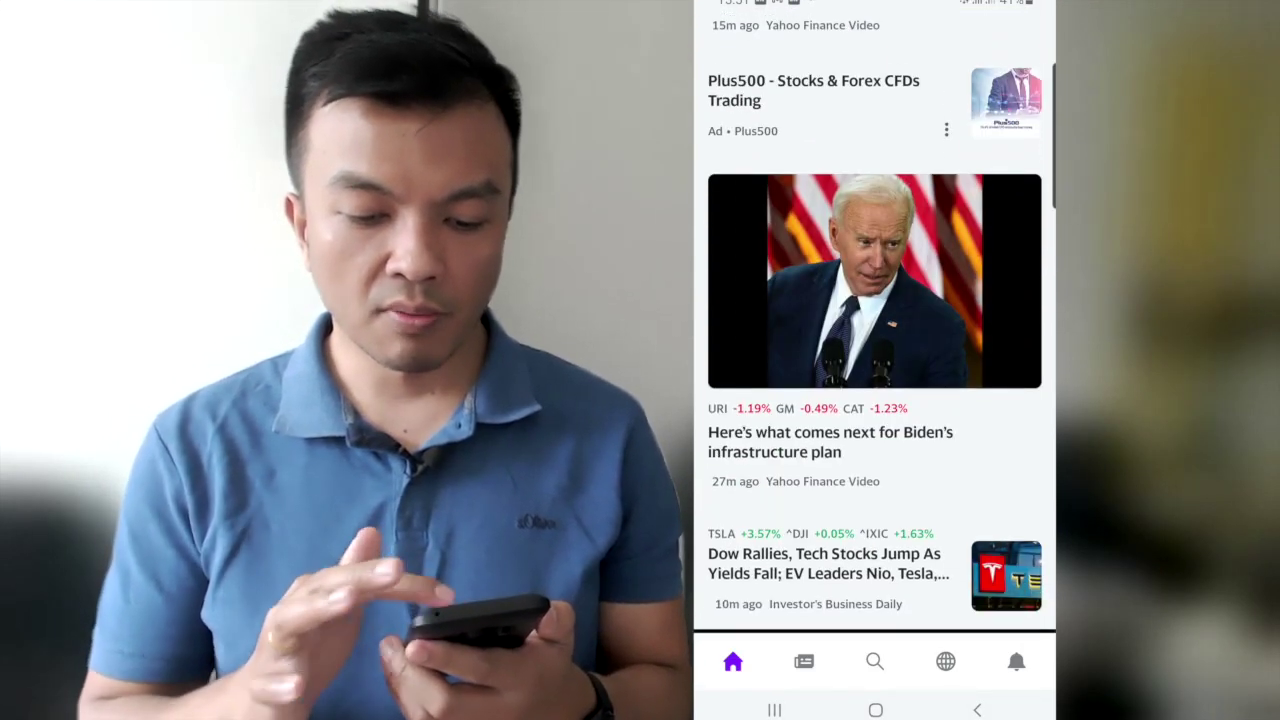
scroll(874, 327, down, 15)
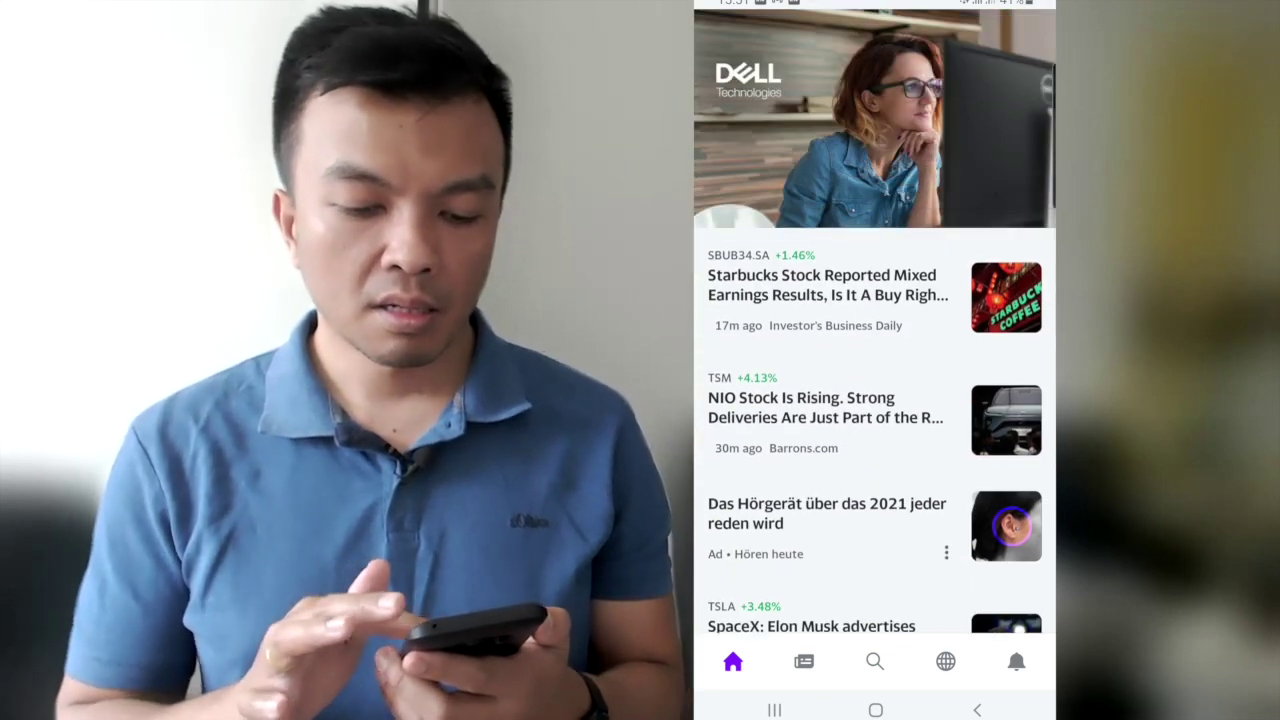
scroll(874, 400, down, 15)
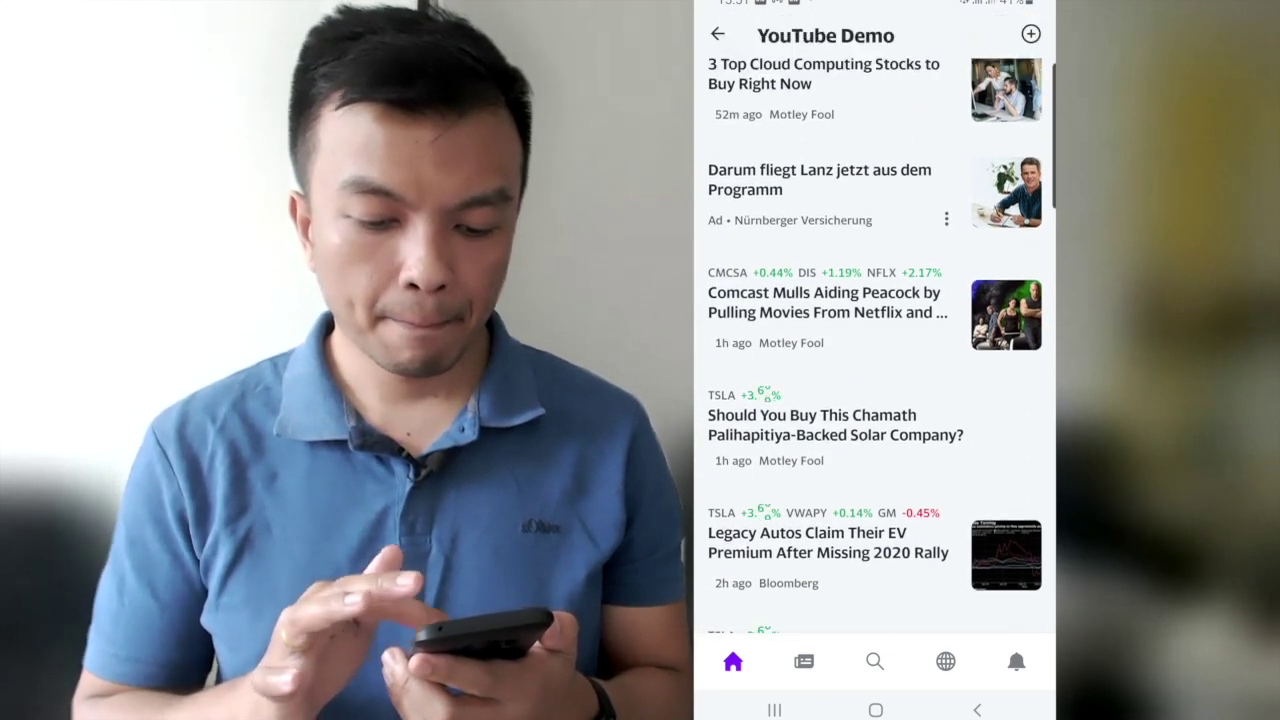
scroll(874, 340, up, 15)
click(717, 33)
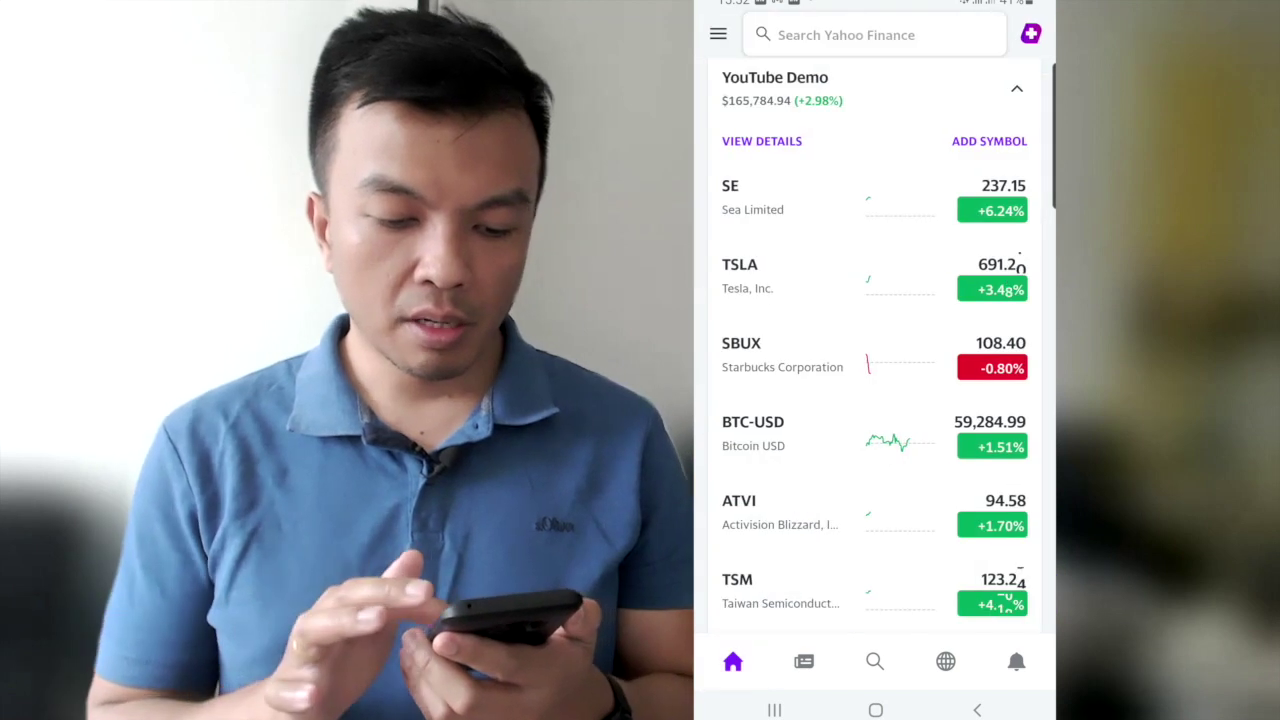
scroll(874, 340, down, 10)
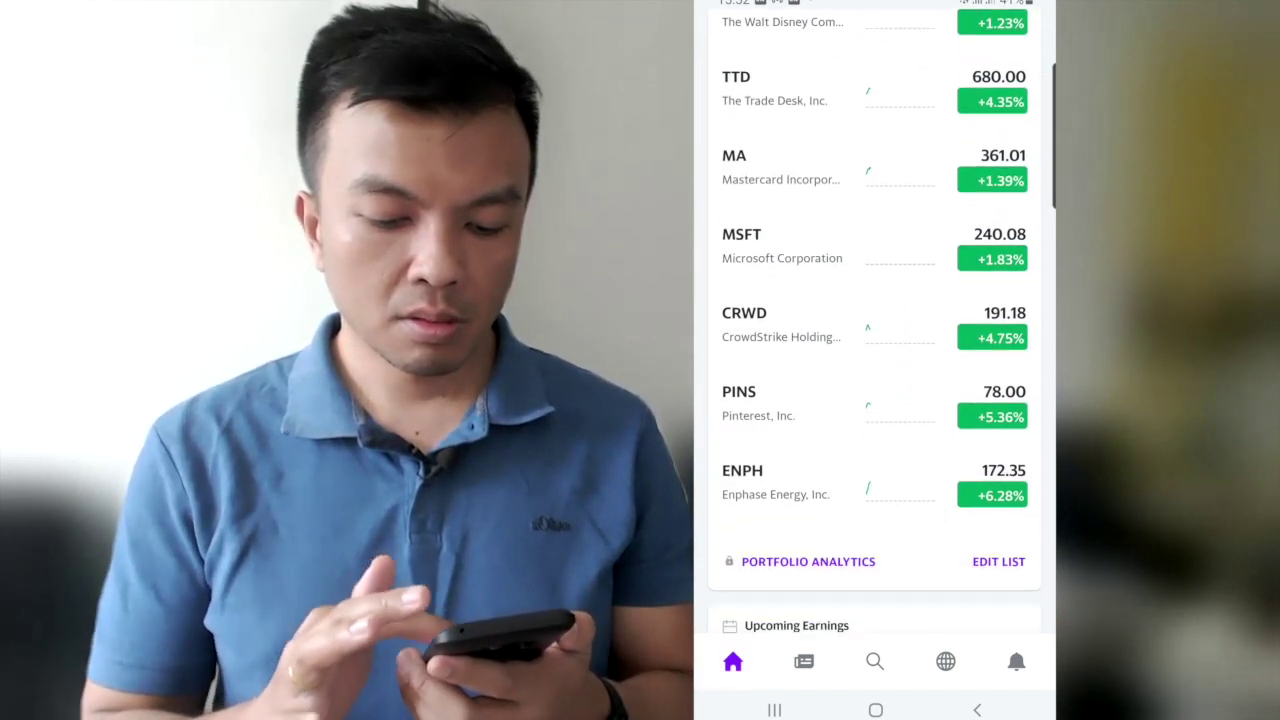
scroll(874, 340, down, 5)
click(808, 202)
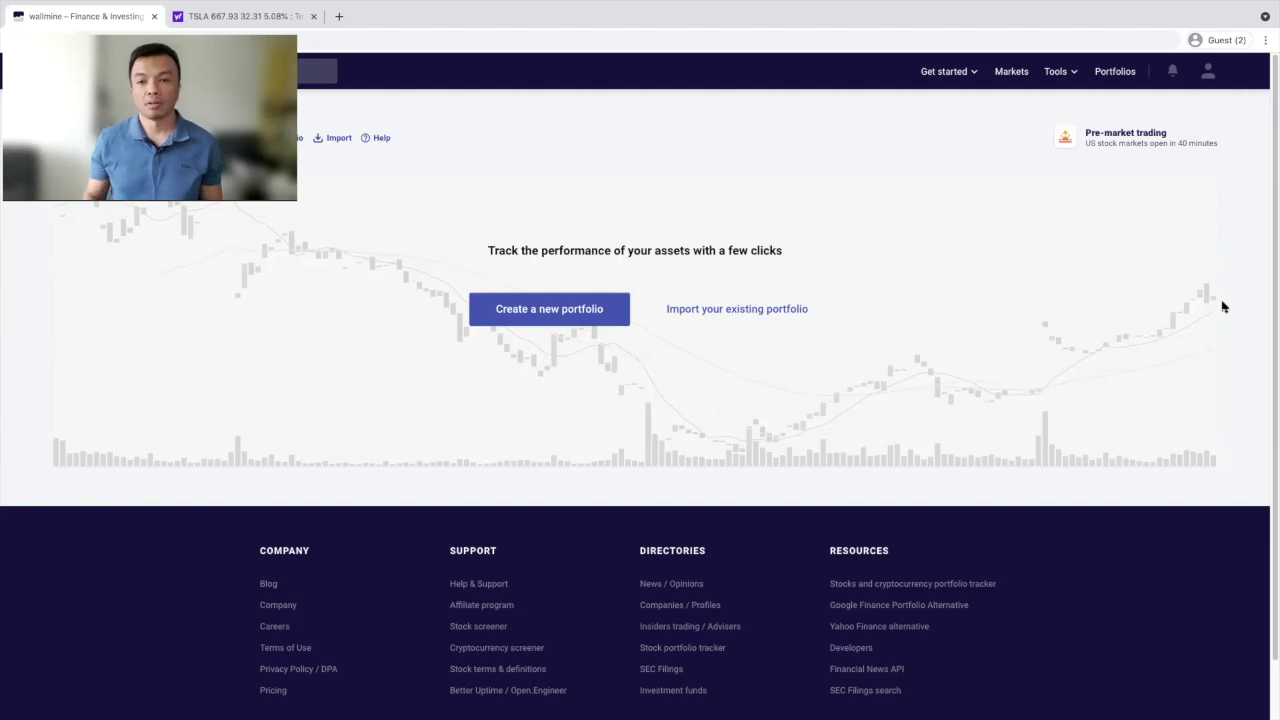
- Import youtubedemo.csv into Wallmine and open the new youtubedemo.csv portfolio
click(762, 316)
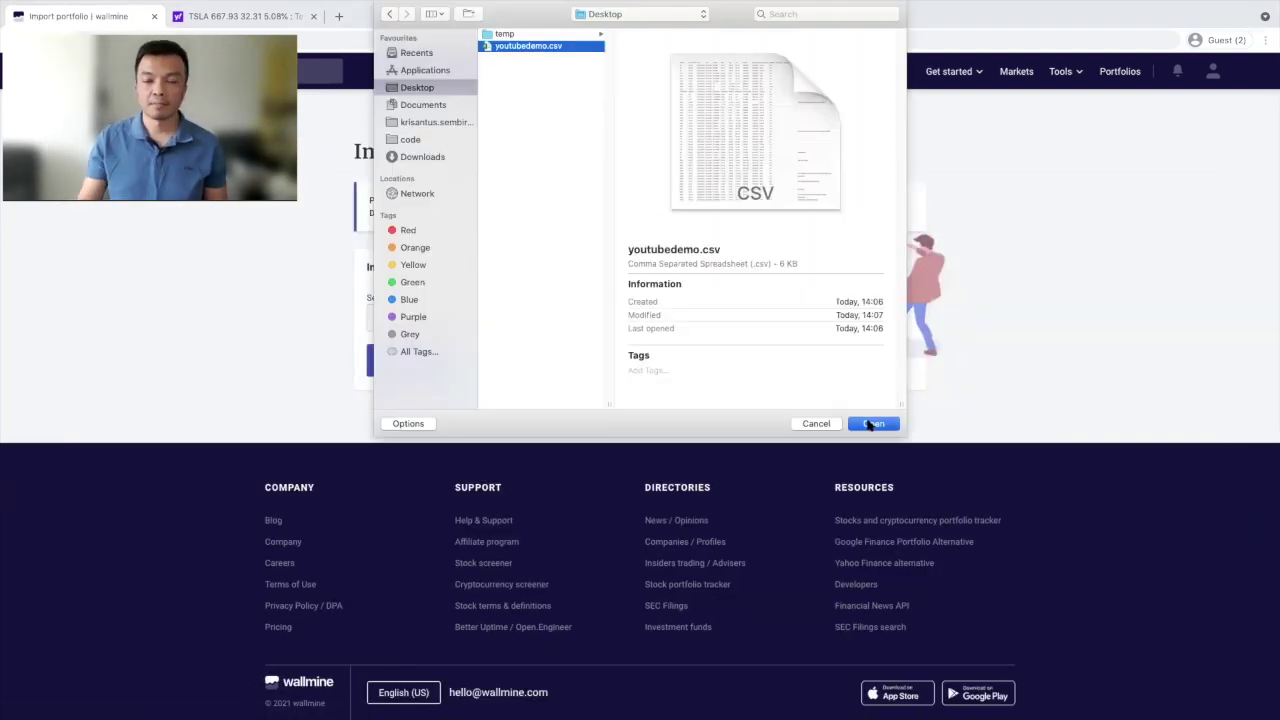
click(870, 420)
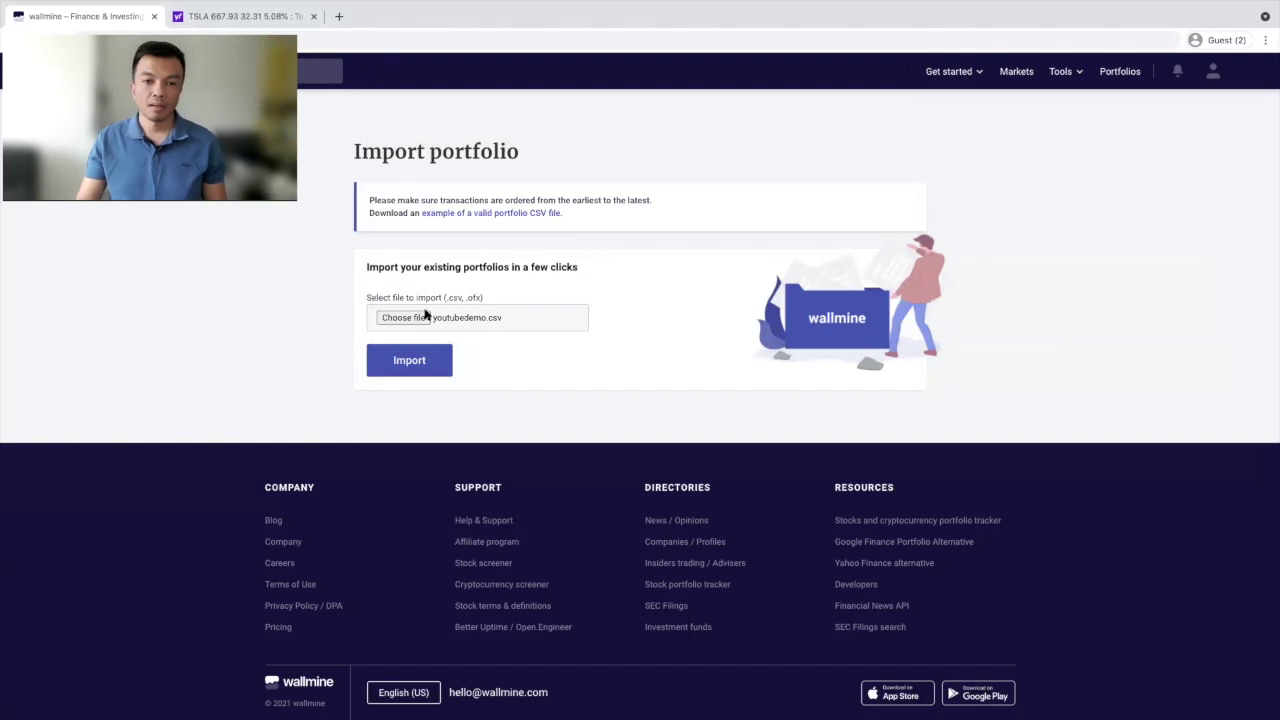
click(409, 363)
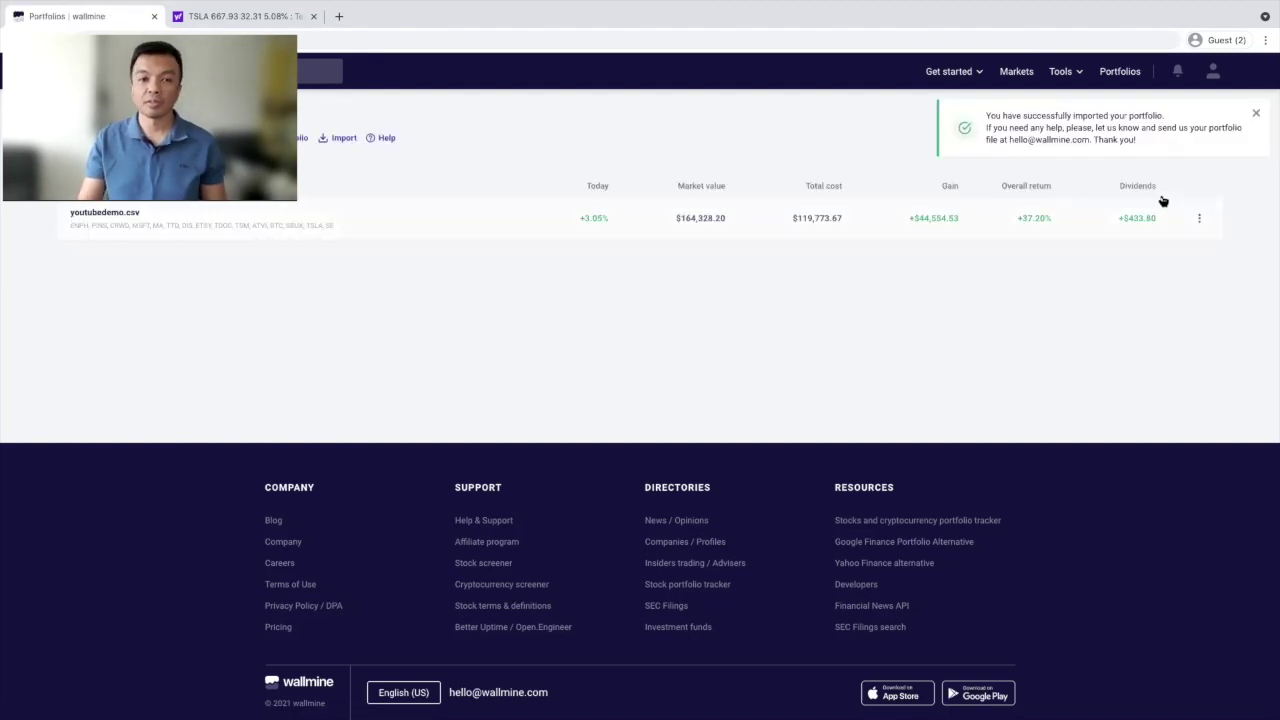
click(975, 222)
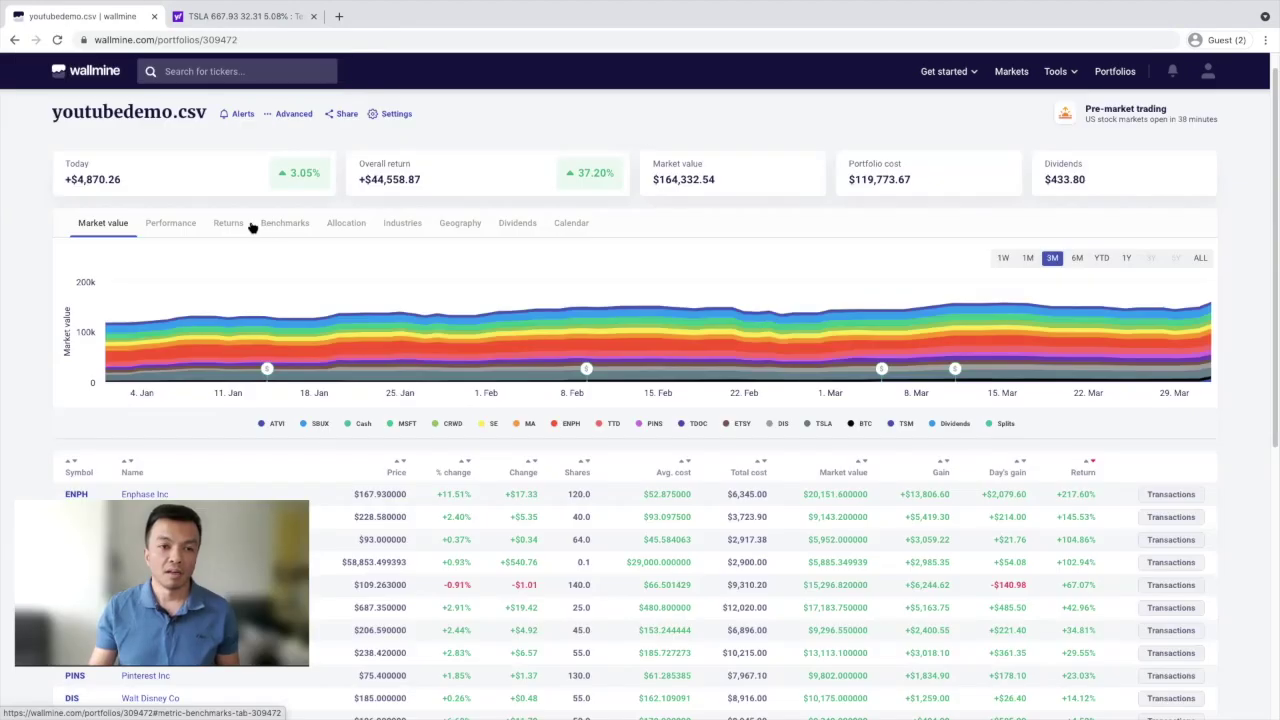
- View YTD performance, then the Returns and Benchmarks comparison for youtubedemo.csv
click(188, 222)
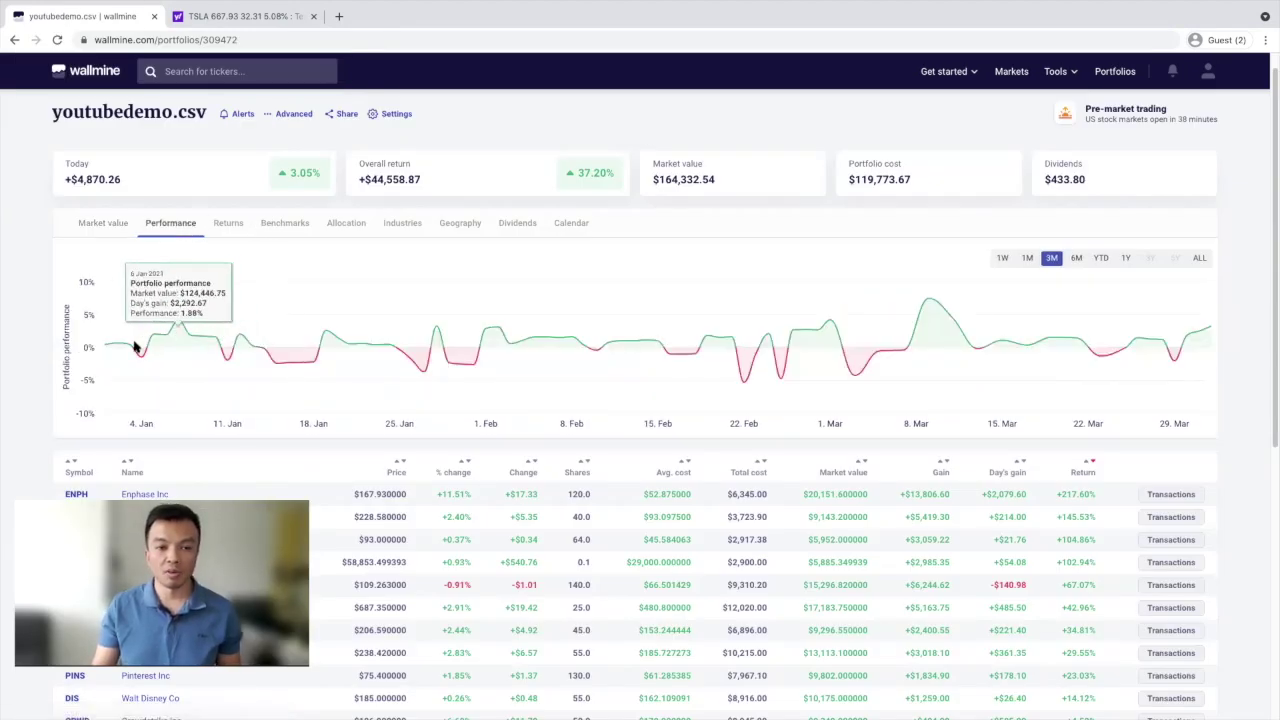
click(1102, 258)
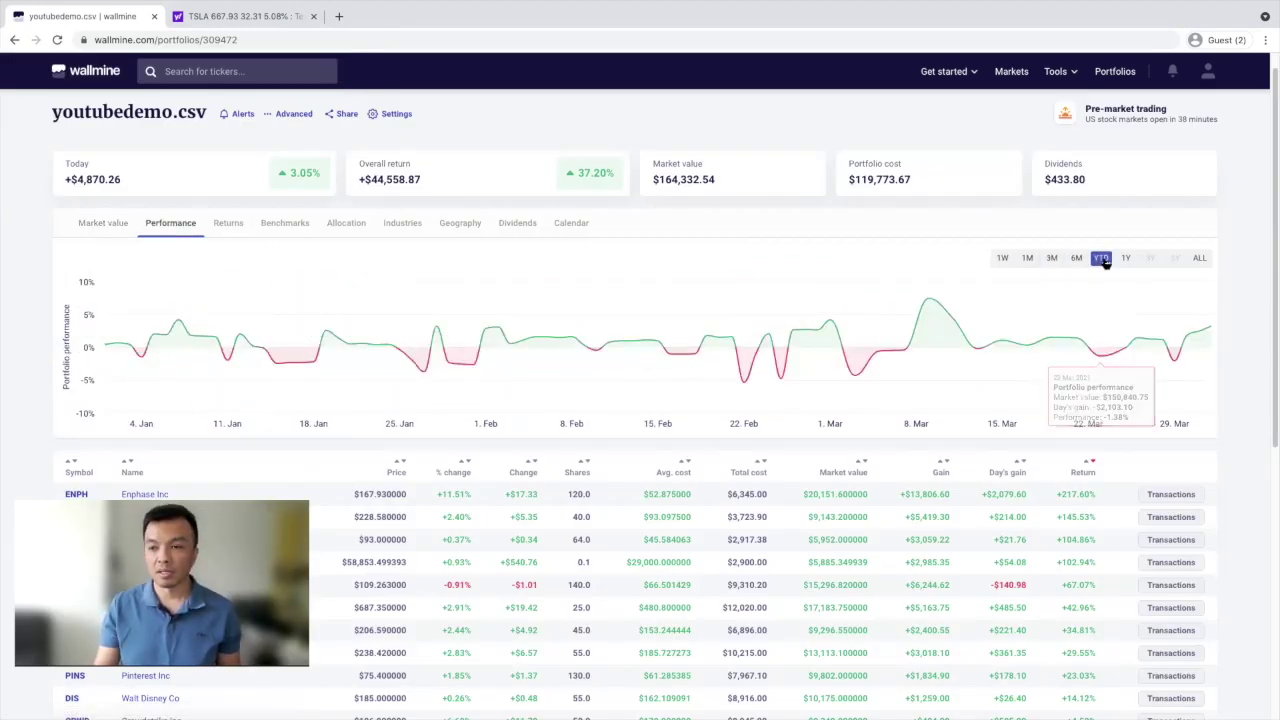
click(228, 224)
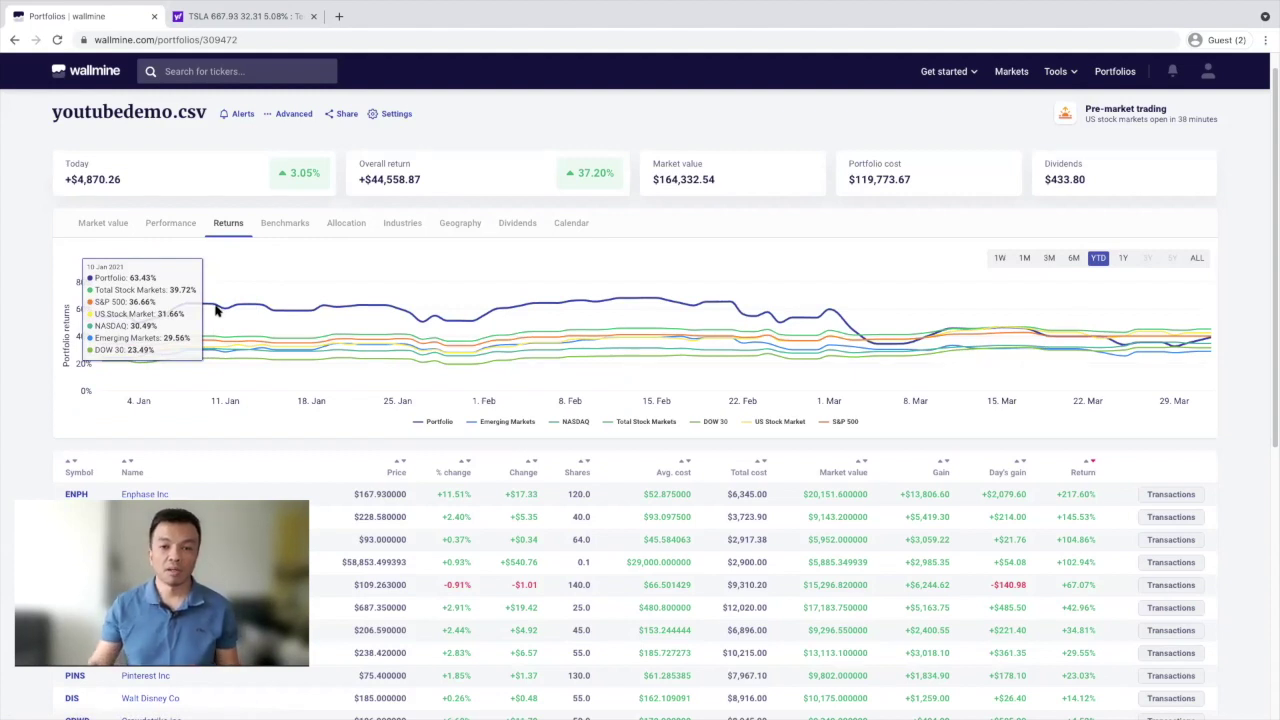
click(290, 232)
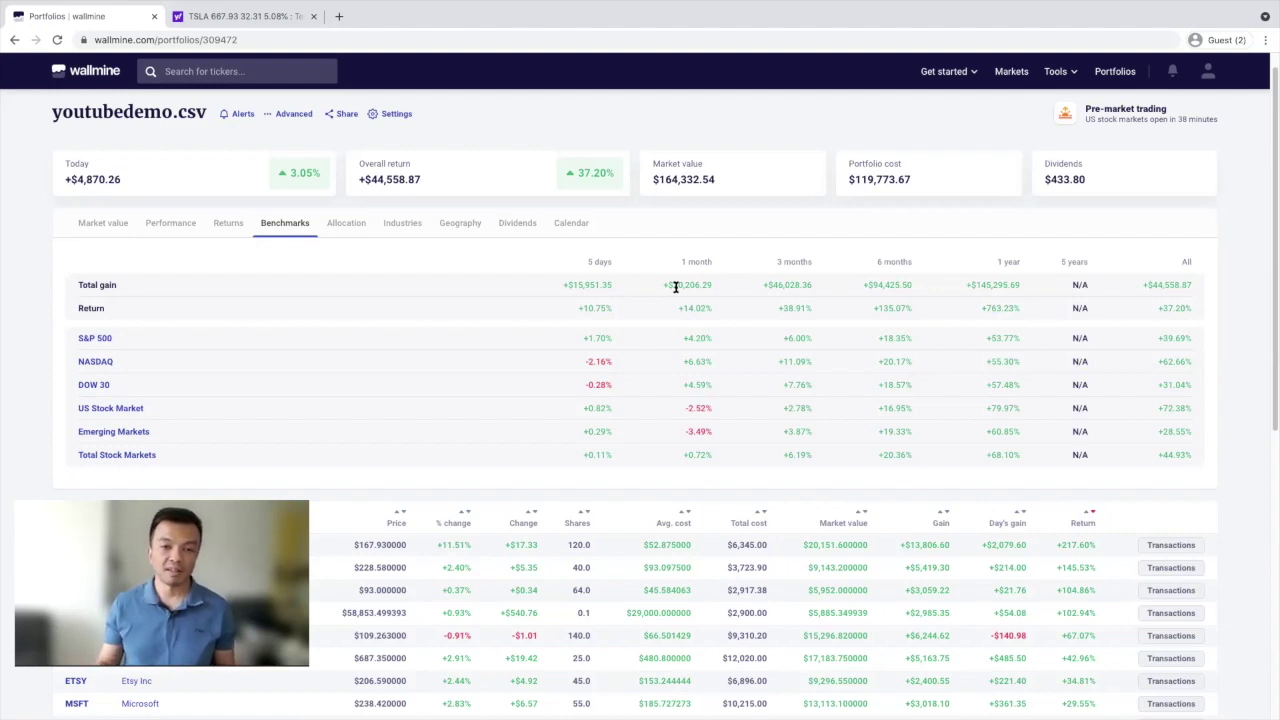
- Review Allocation, Industries and Geography breakdowns, then show the Dividends view
click(350, 224)
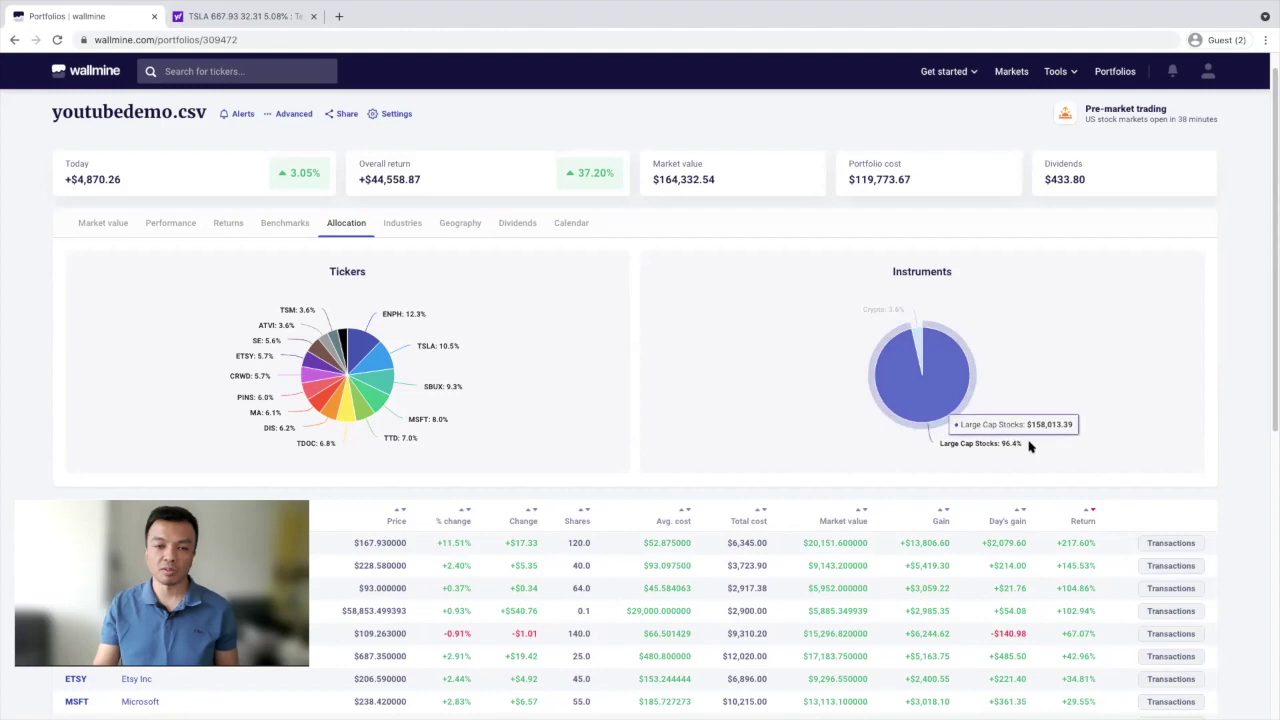
click(400, 224)
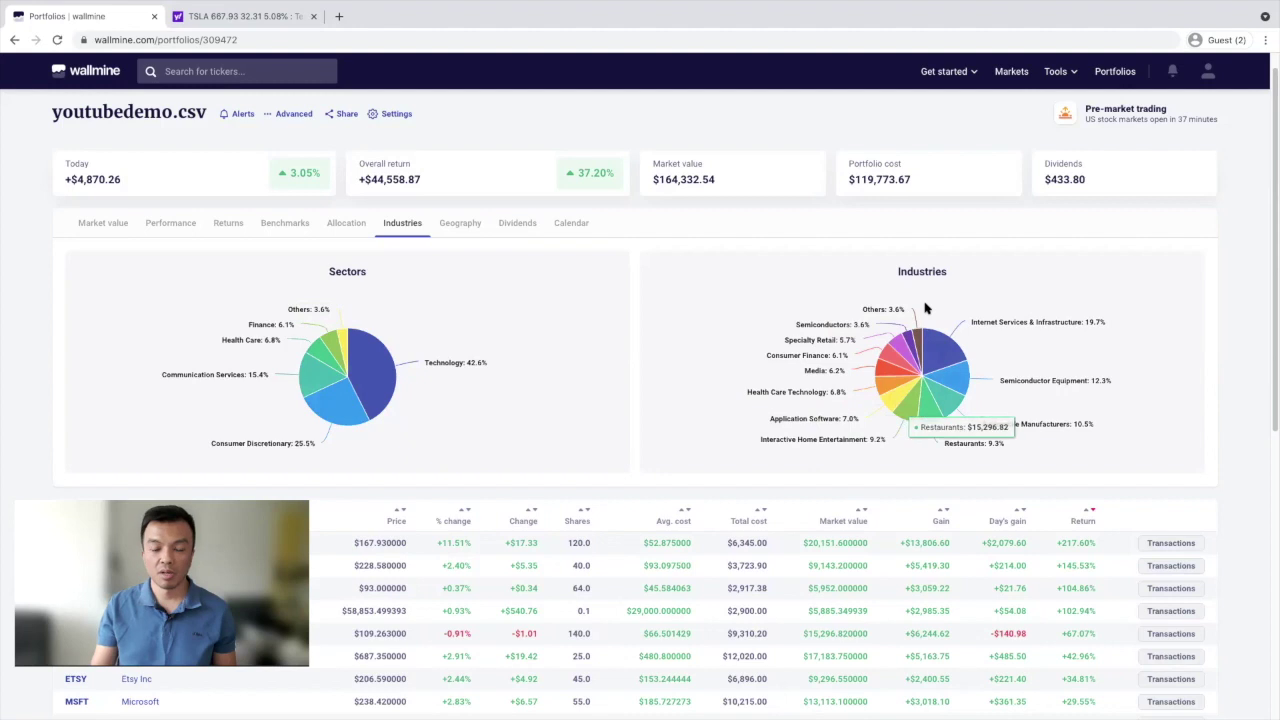
click(460, 223)
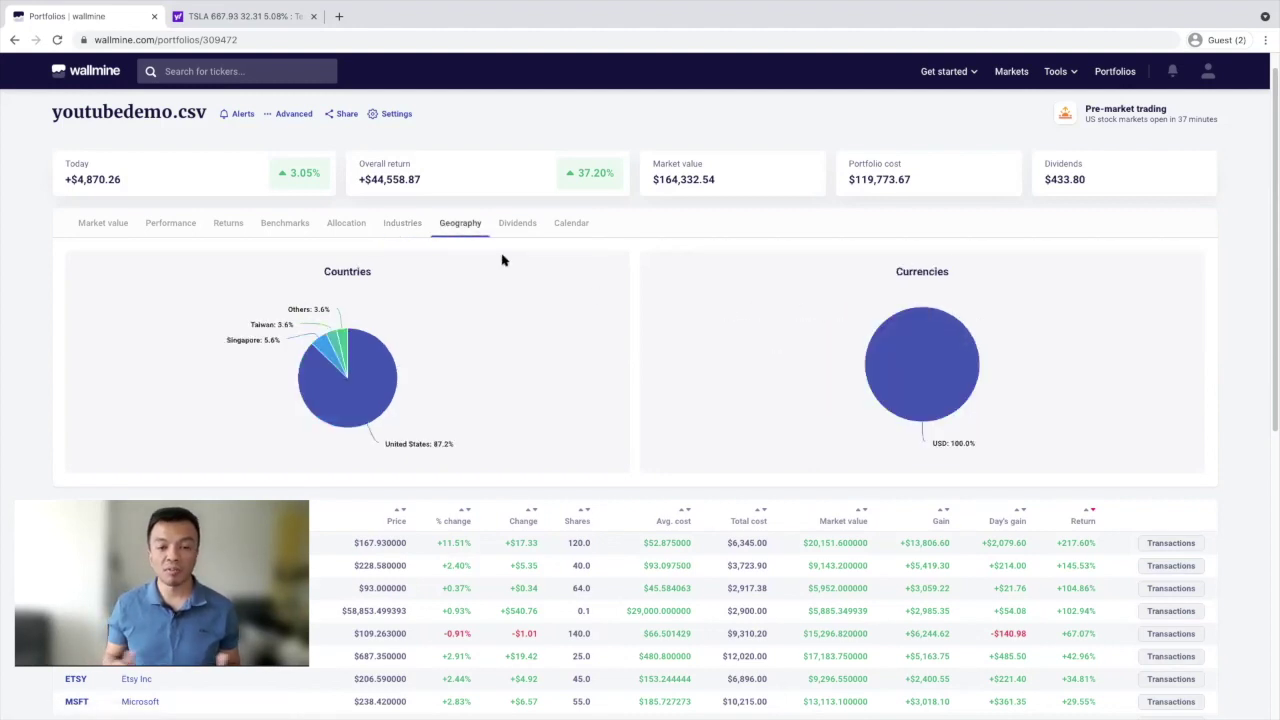
mouse_move(314, 362)
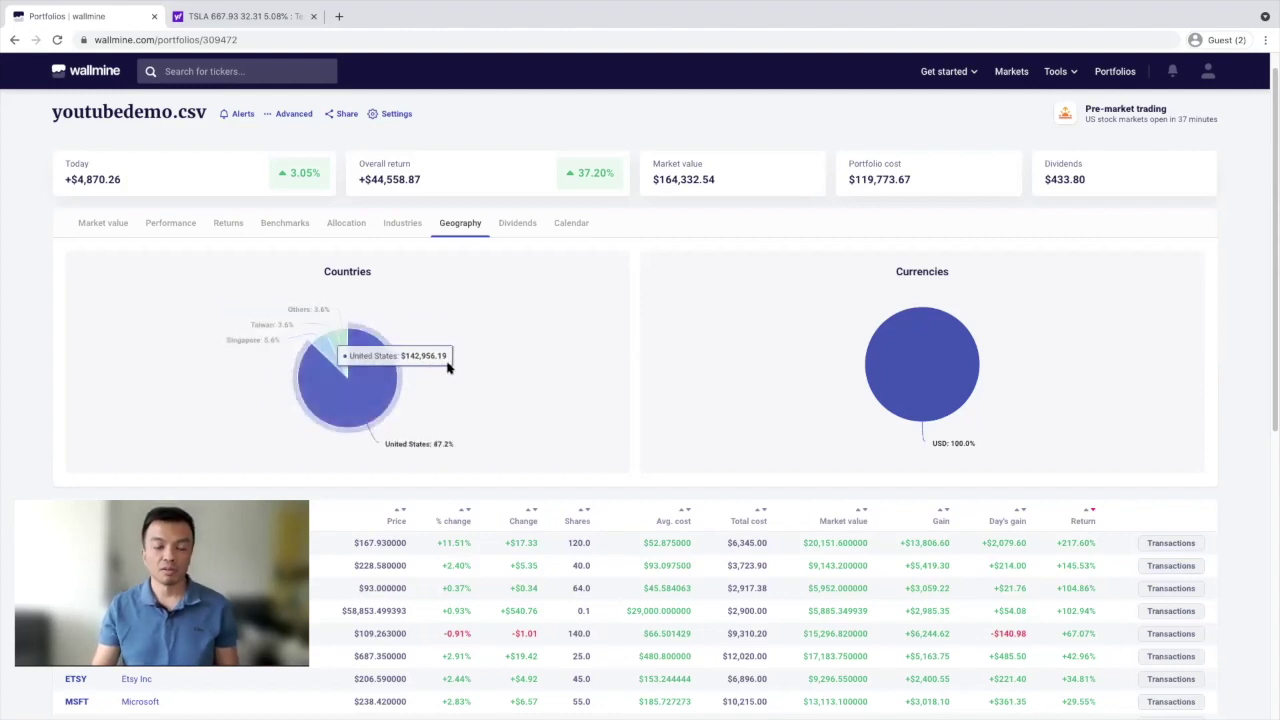
mouse_move(930, 335)
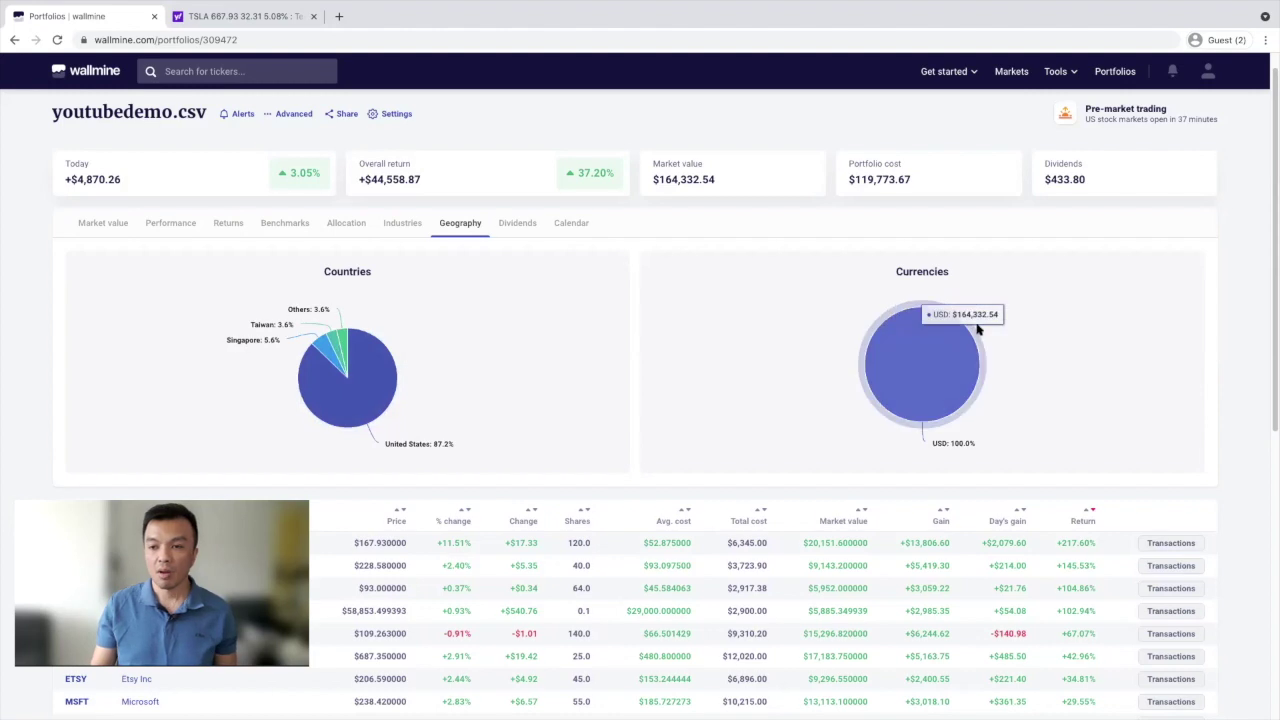
click(517, 223)
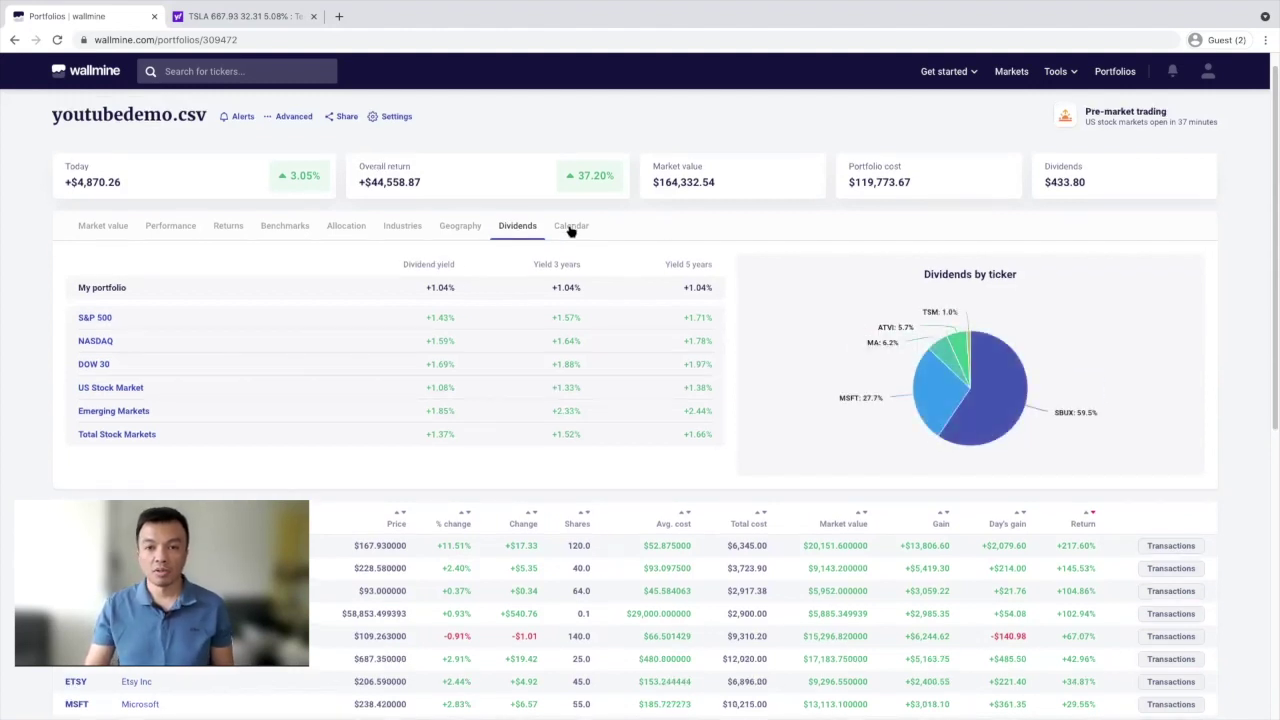
- Show the portfolio calendar with upcoming earnings and ex-dividend dates and past dividends like TSM's +$4.48
click(571, 229)
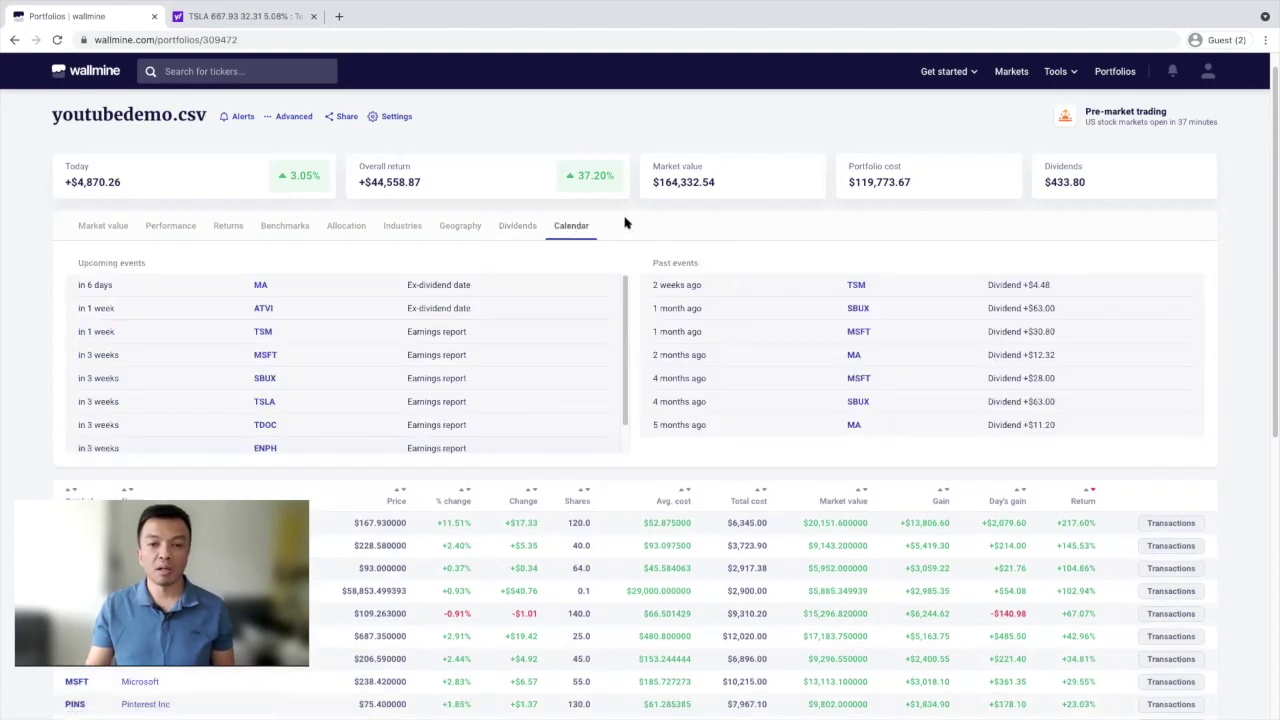
scroll(641, 218, down, 1)
scroll(622, 300, down, 1)
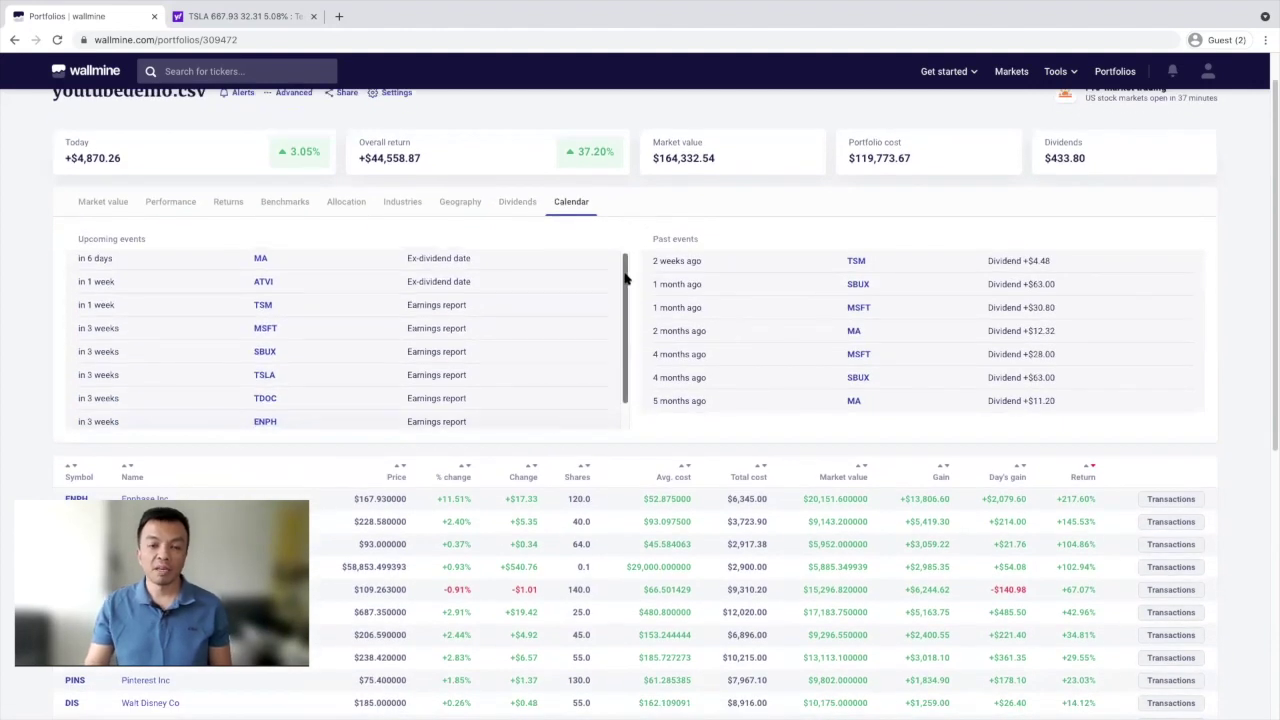
scroll(620, 330, up, 2)
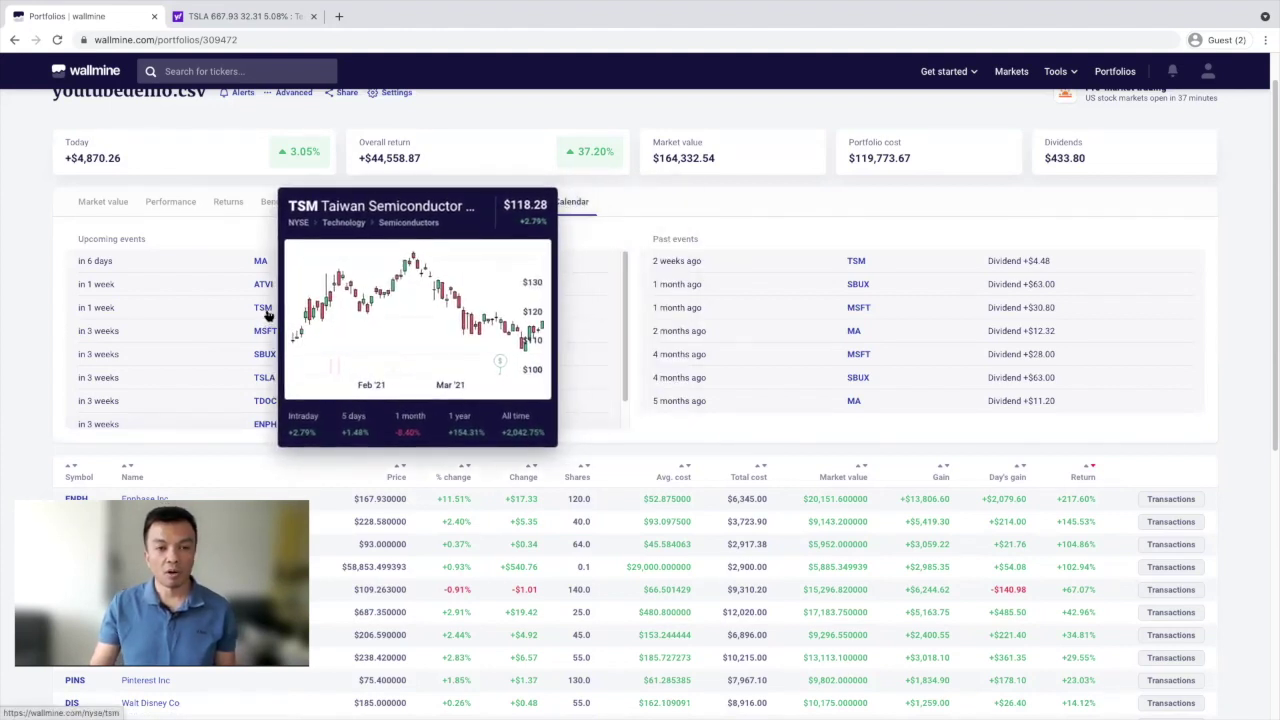
mouse_move(277, 335)
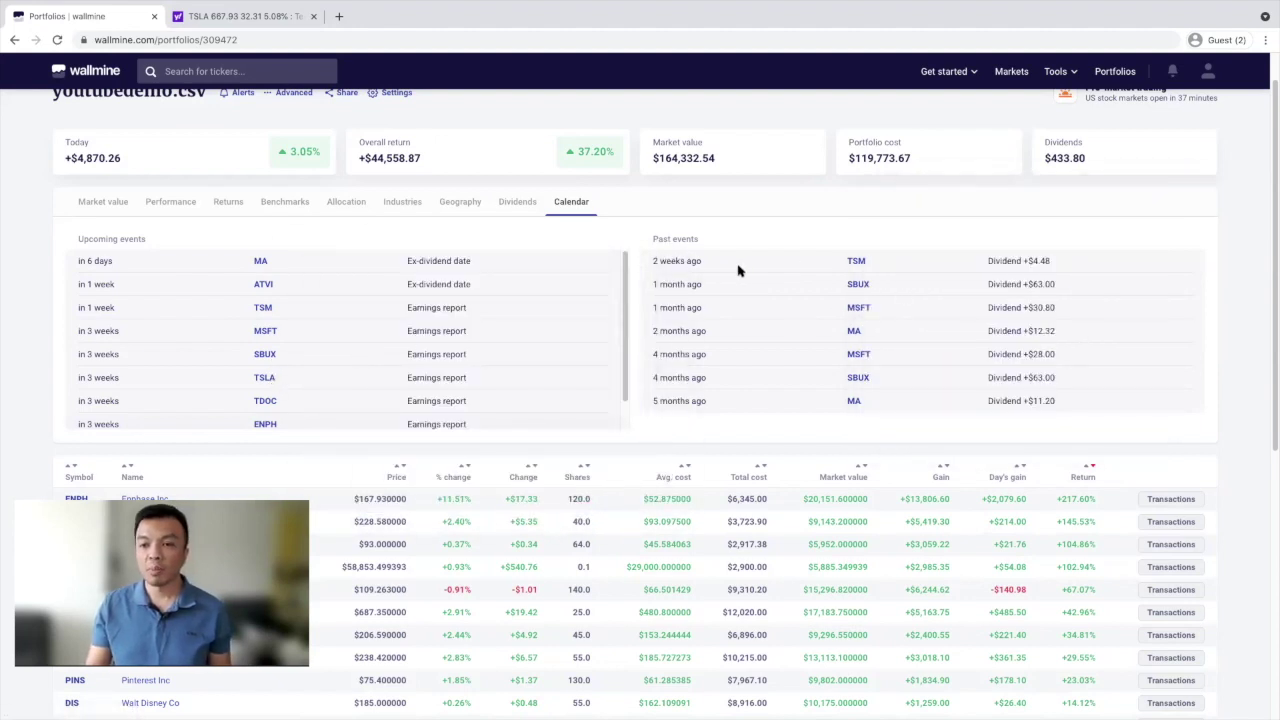
- Sort the holdings by gain, lowest first
scroll(745, 261, down, 4)
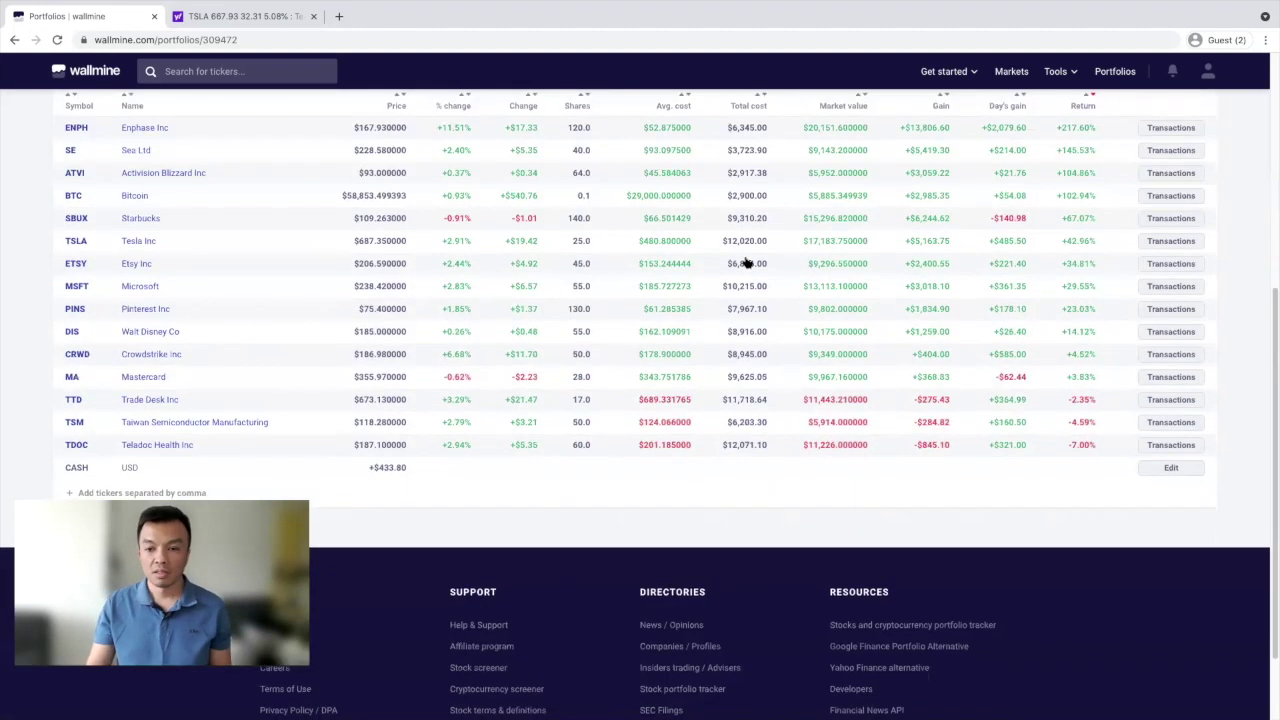
scroll(745, 261, up, 4)
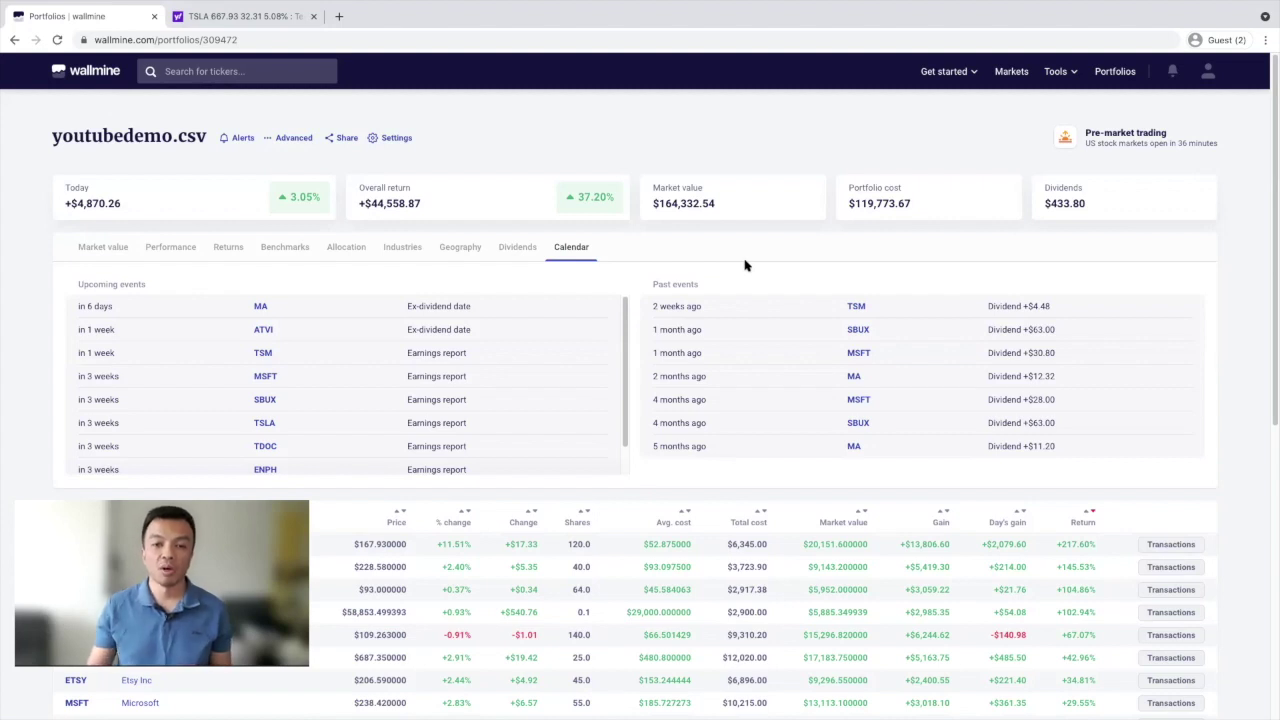
scroll(745, 265, down, 3)
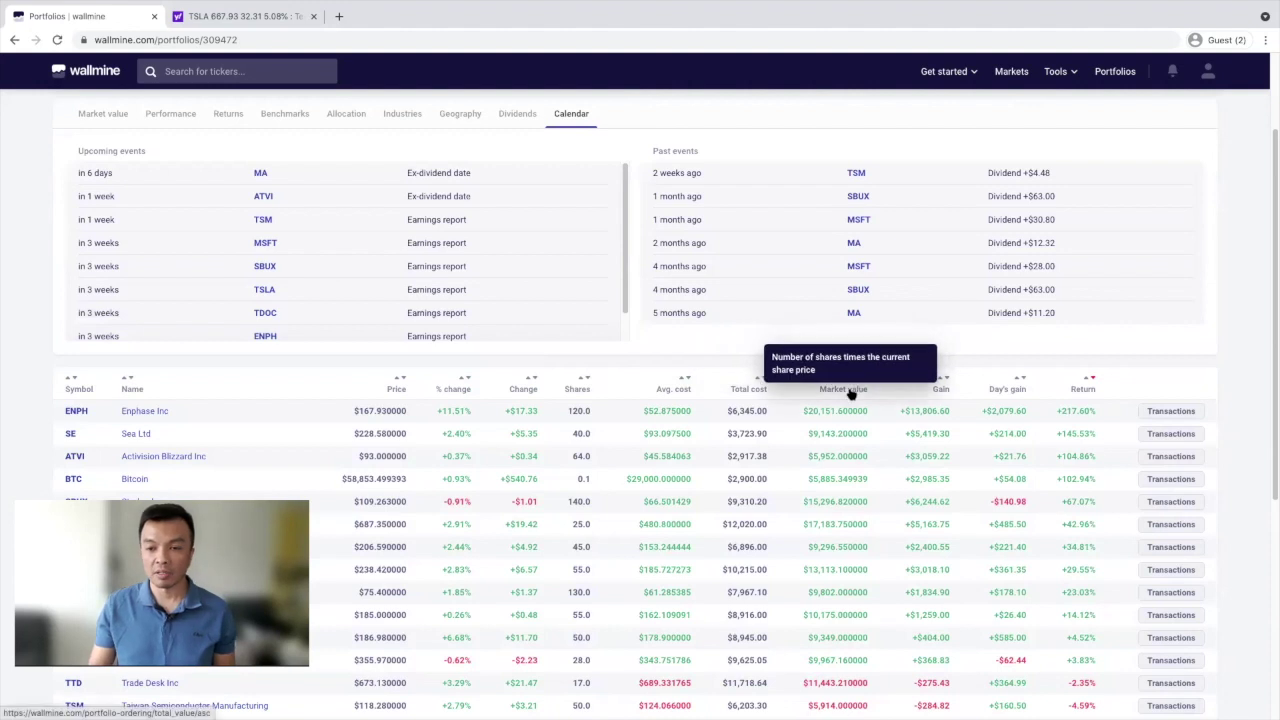
click(938, 390)
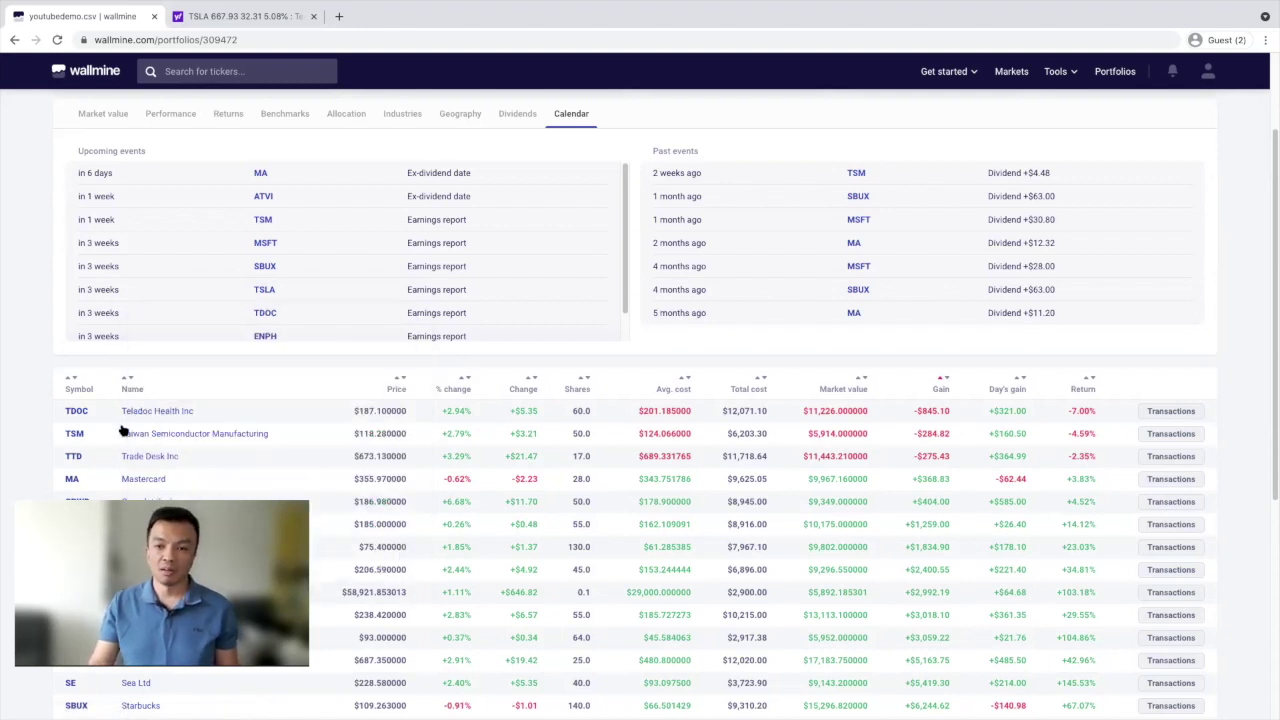
- Review TDOC's individual transactions, then start a new alert for youtubedemo.csv
click(1150, 413)
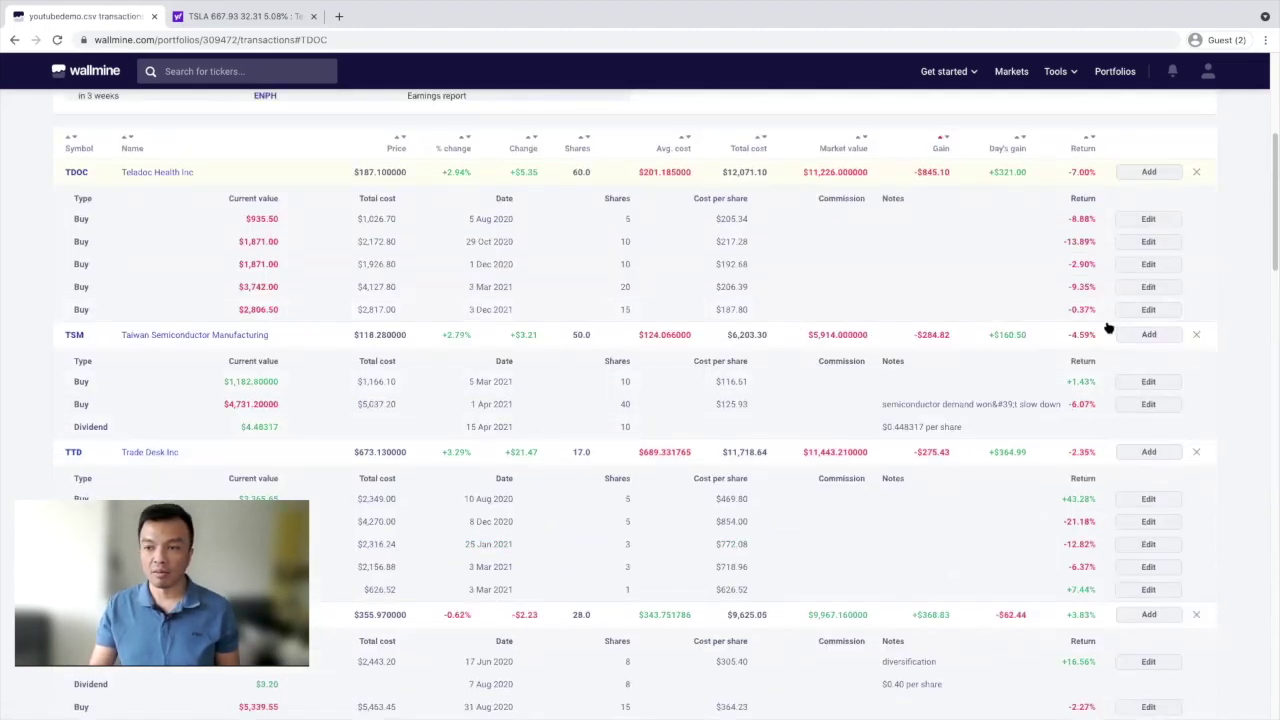
scroll(946, 474, down, 5)
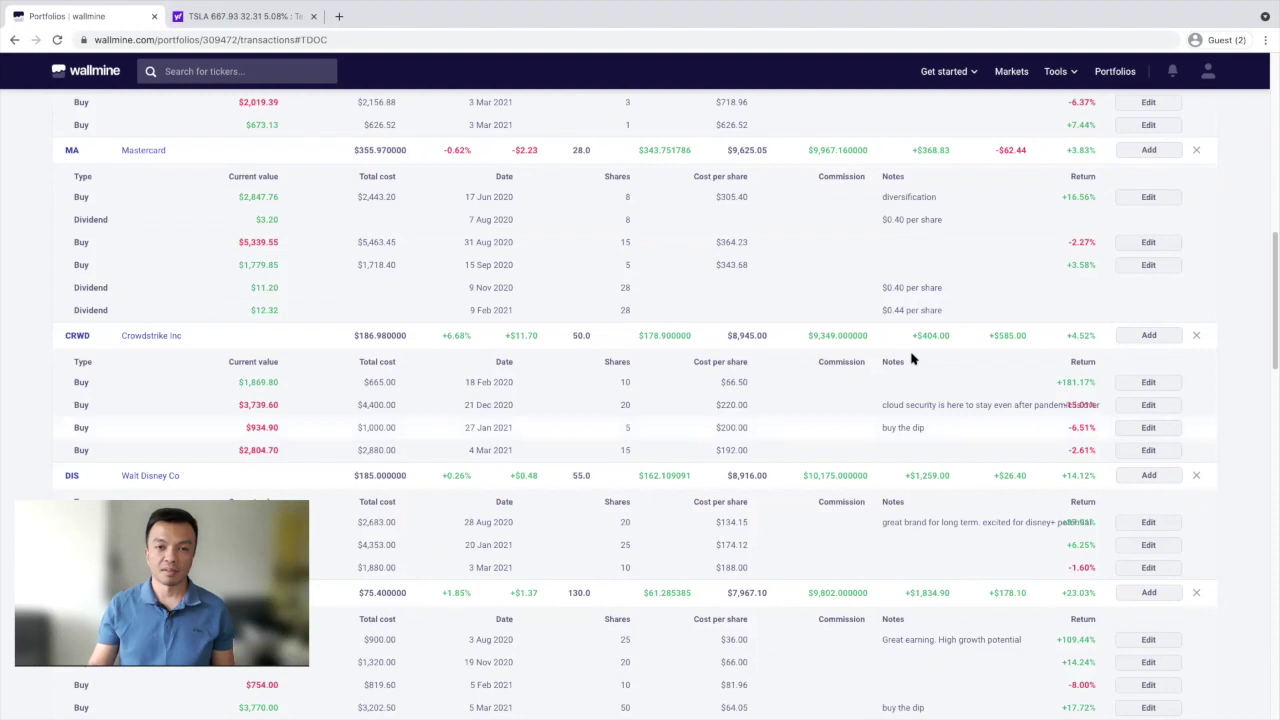
scroll(870, 295, down, 1)
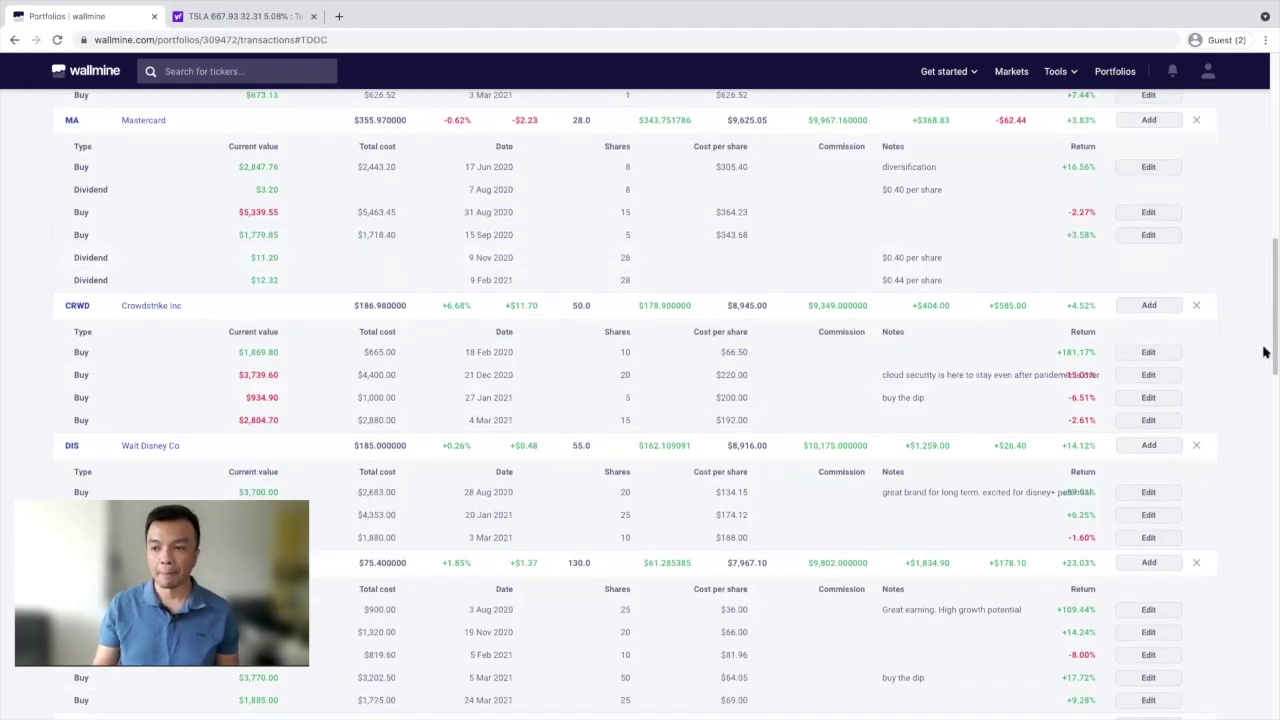
drag(1265, 349, 451, 143)
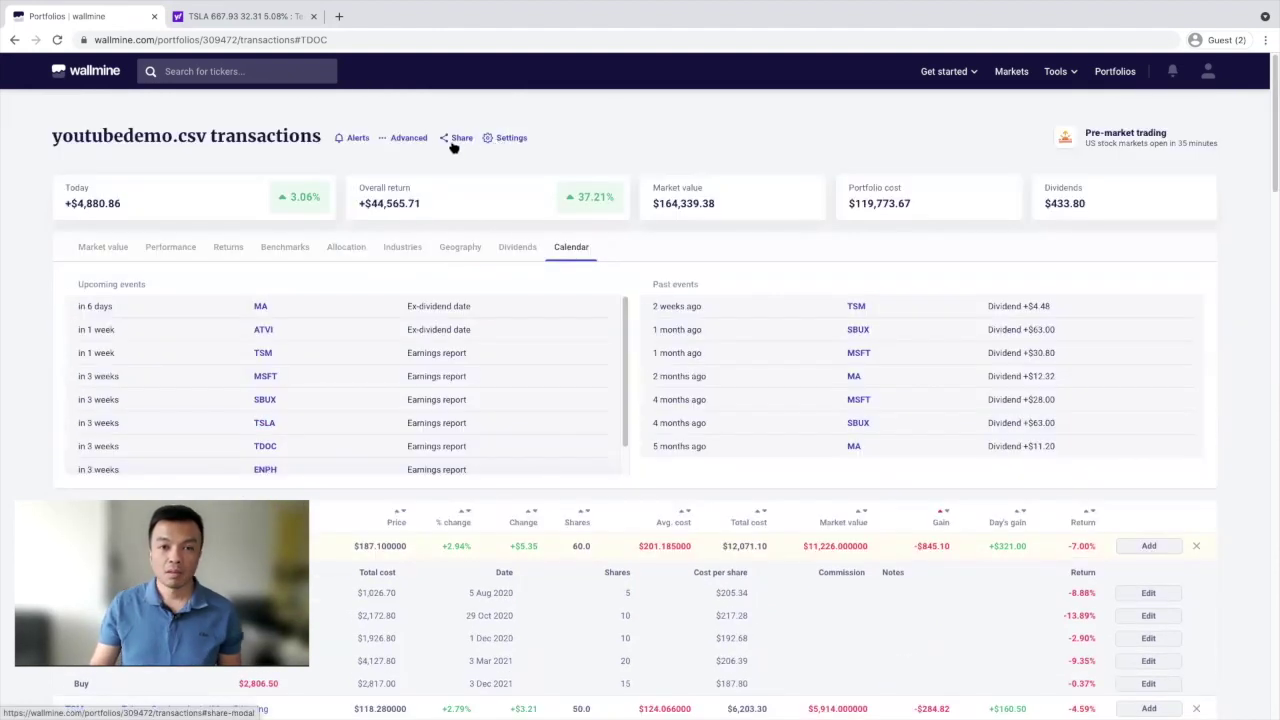
click(357, 139)
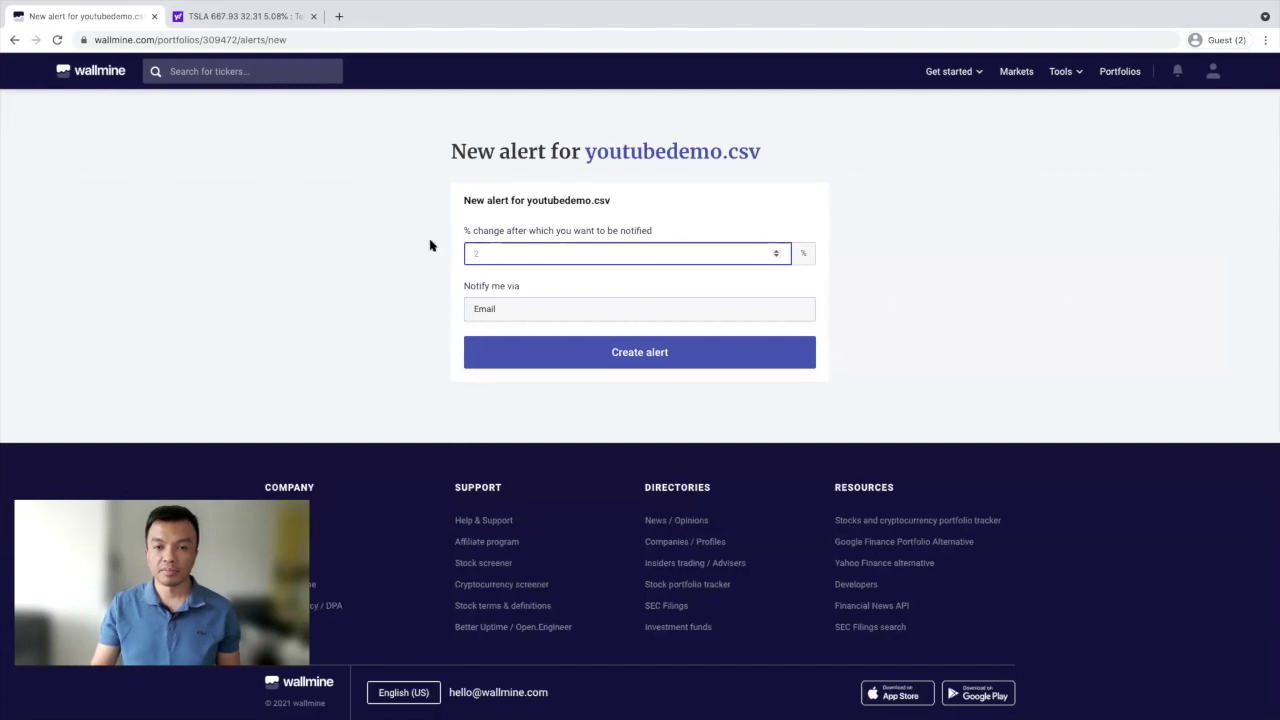